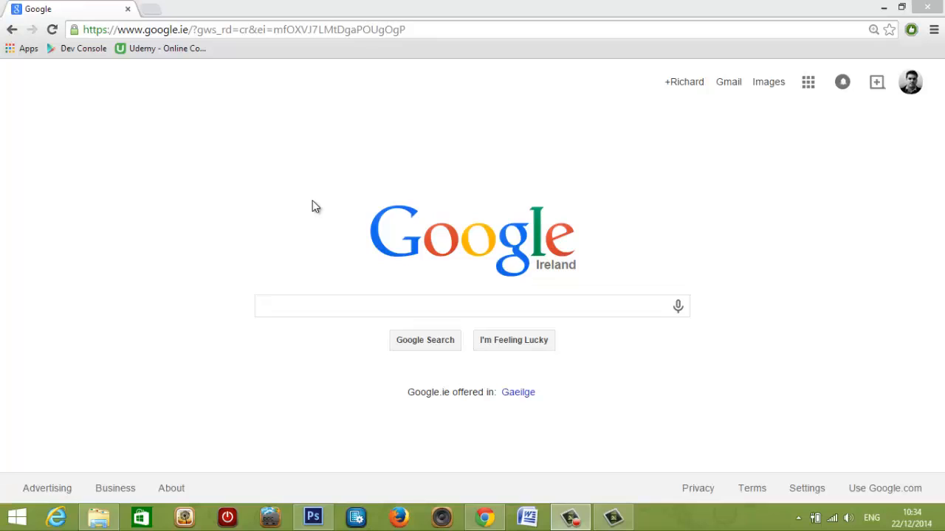
- Go to the website cgtextures.com
{"action": "left_click", "coordinate": [168, 31]}
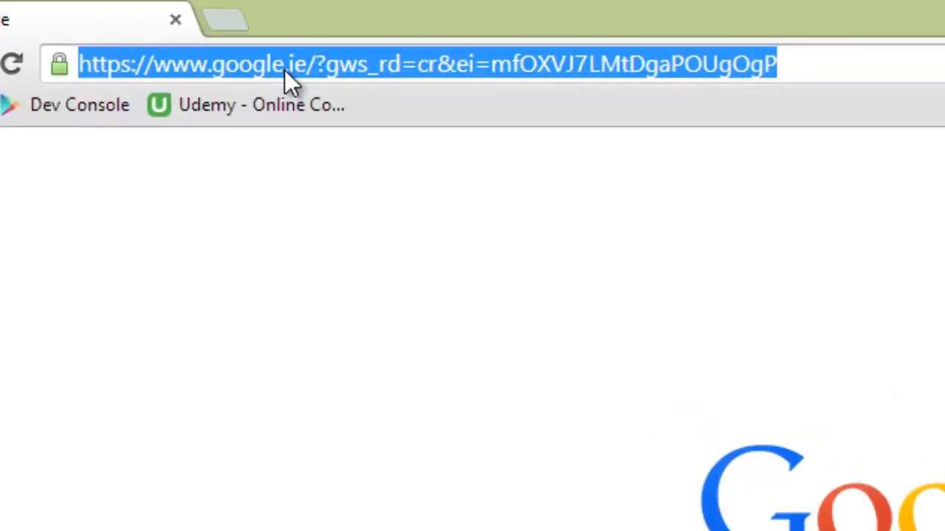
{"action": "type", "text": "cg"}
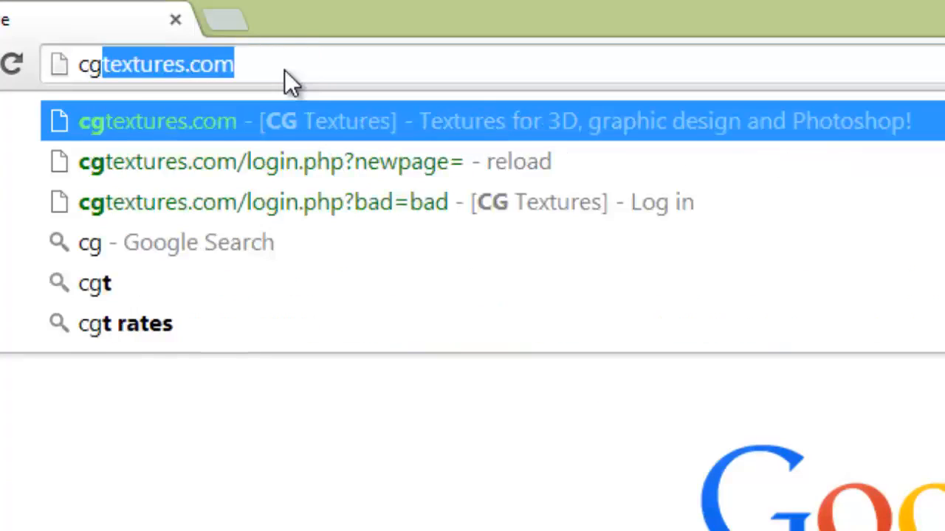
{"action": "type", "text": "tex"}
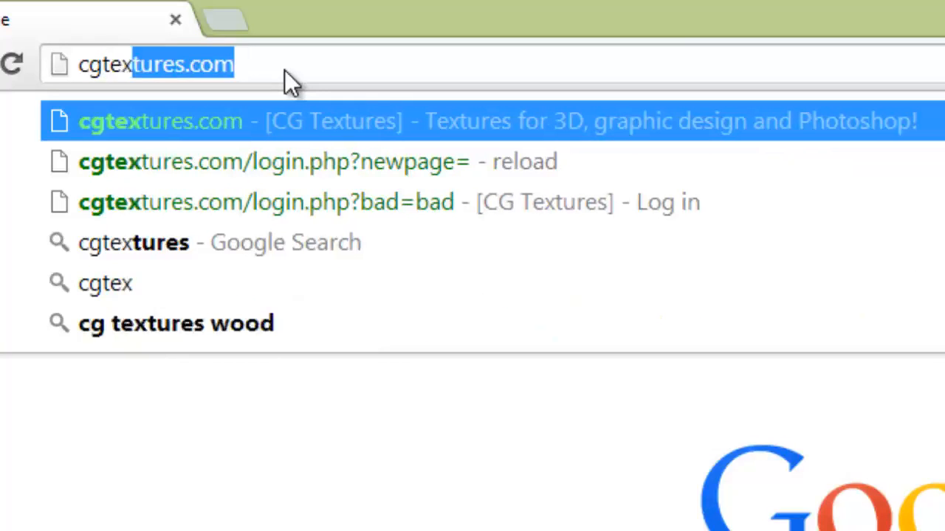
{"action": "type", "text": "tures.com"}
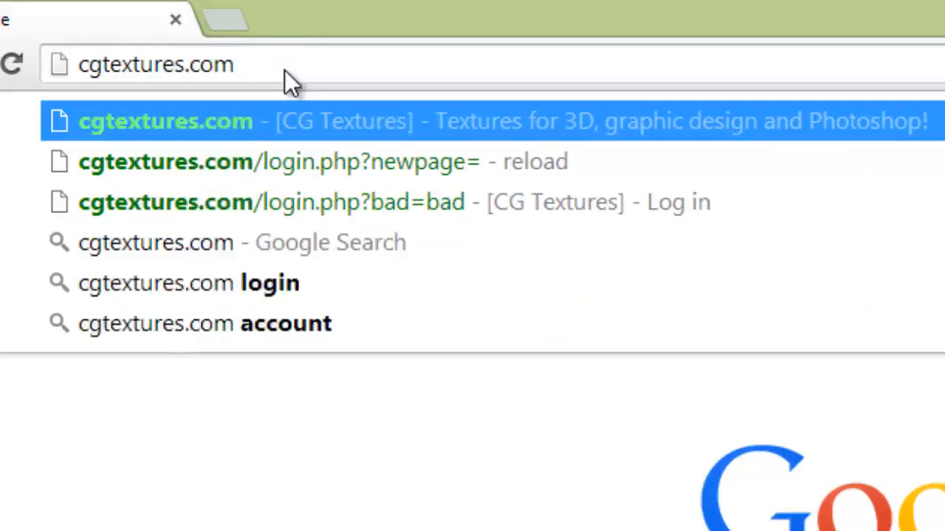
{"action": "key", "text": "Return"}
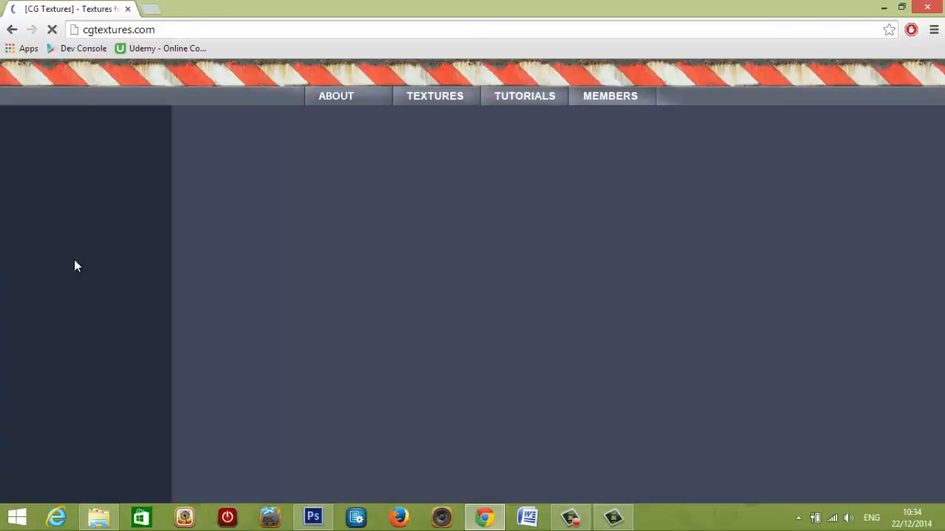
- Open the Scrap texture category and its Cans sub-category
{"action": "scroll", "coordinate": [167, 181], "scroll_direction": "down", "scroll_amount": 3}
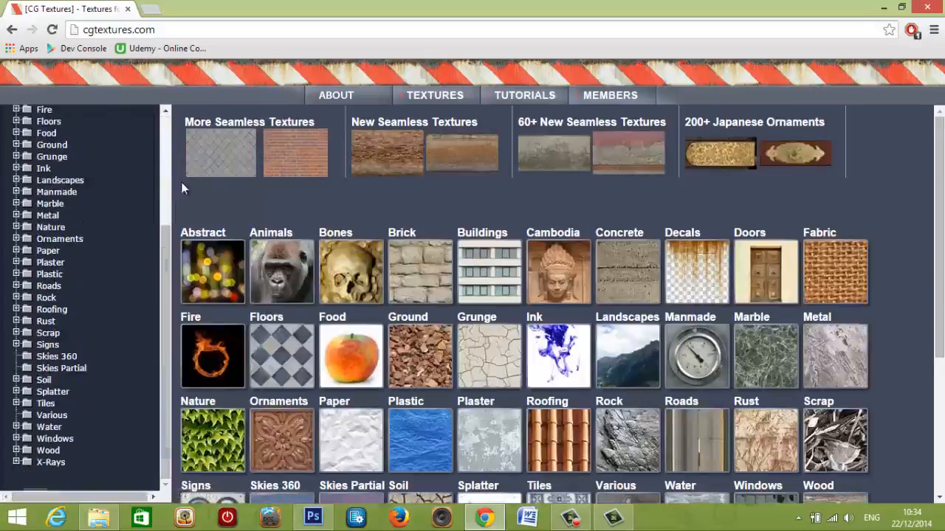
{"action": "scroll", "coordinate": [494, 286], "scroll_direction": "down", "scroll_amount": 3}
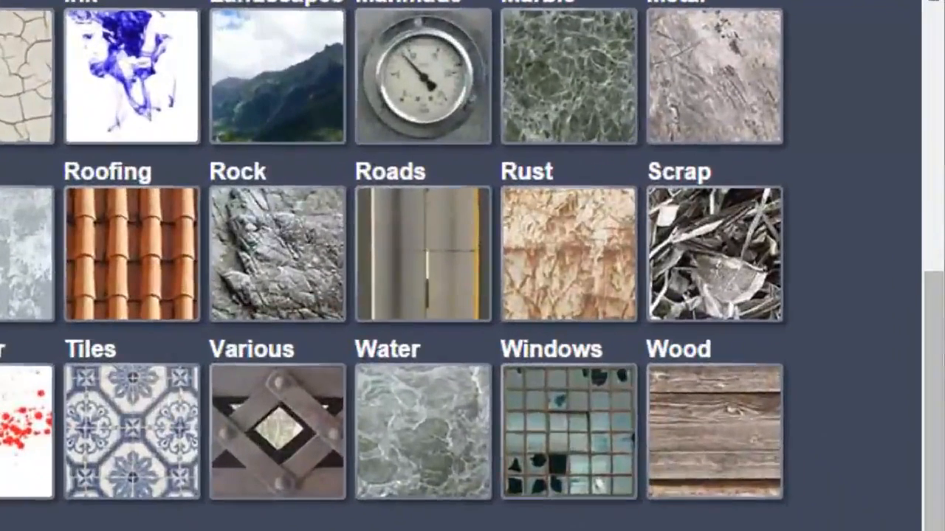
{"action": "left_click", "coordinate": [695, 254]}
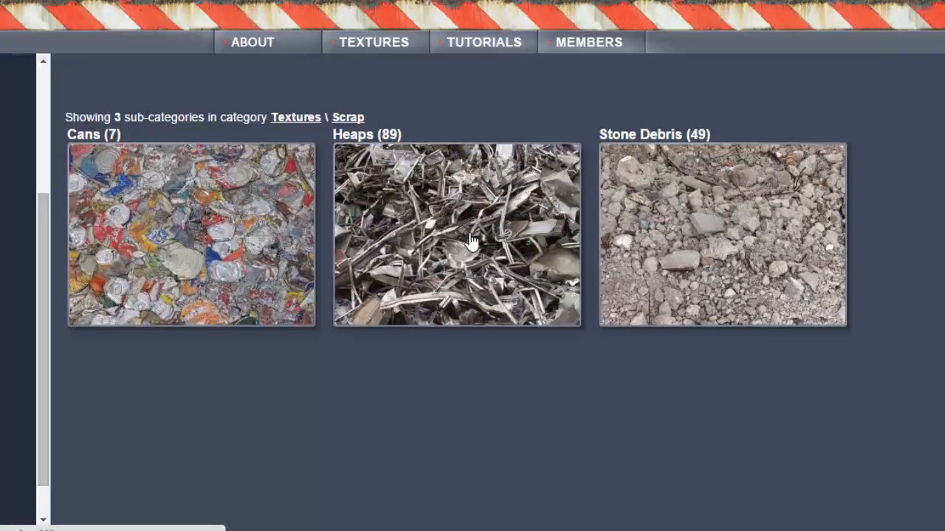
{"action": "left_click", "coordinate": [211, 324]}
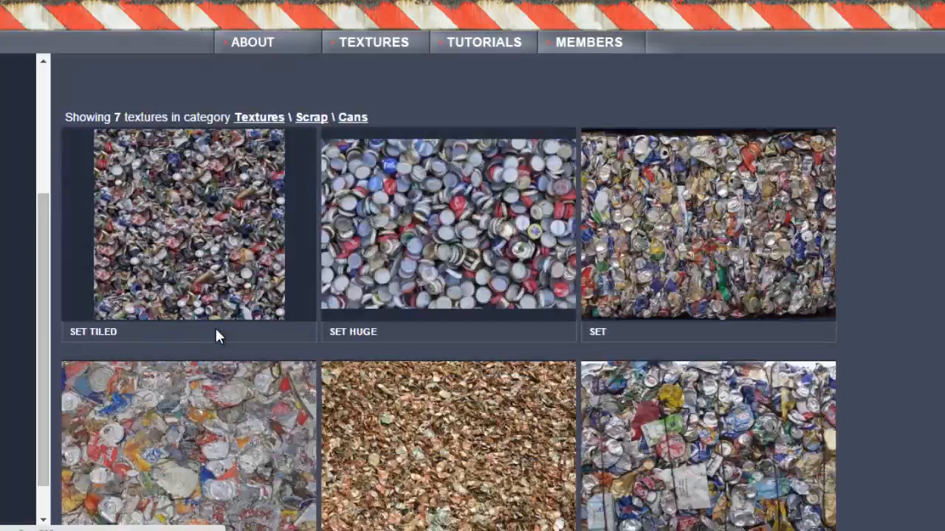
- Browse the Cans textures, open the set of compacted cans in the second row and preview its Image 2
{"action": "scroll", "coordinate": [276, 279], "scroll_direction": "down", "scroll_amount": 3}
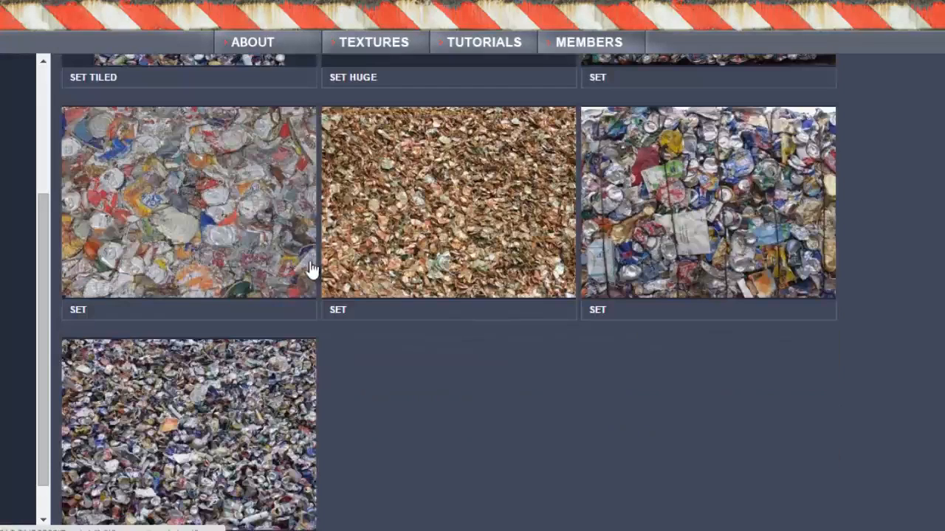
{"action": "scroll", "coordinate": [507, 337], "scroll_direction": "up", "scroll_amount": 3}
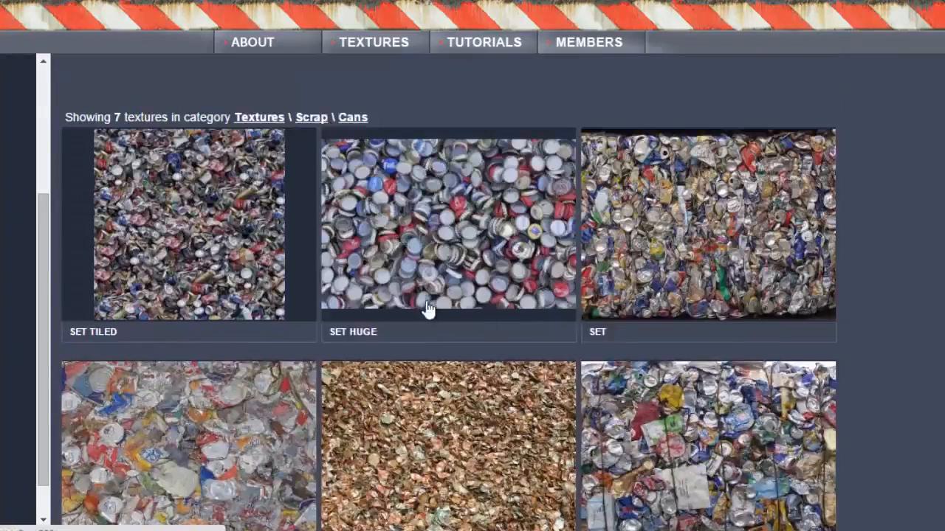
{"action": "scroll", "coordinate": [305, 288], "scroll_direction": "down", "scroll_amount": 3}
{"action": "scroll", "coordinate": [288, 255], "scroll_direction": "up", "scroll_amount": 2}
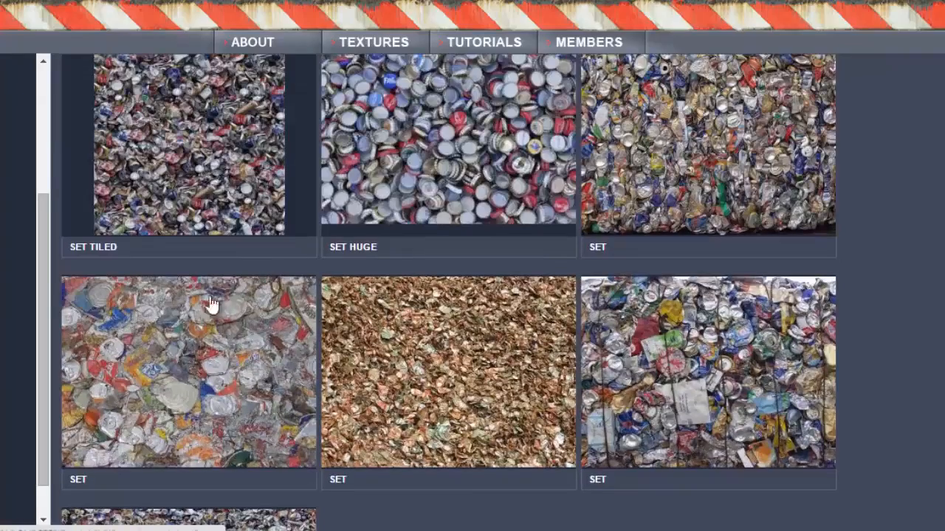
{"action": "left_click", "coordinate": [196, 388]}
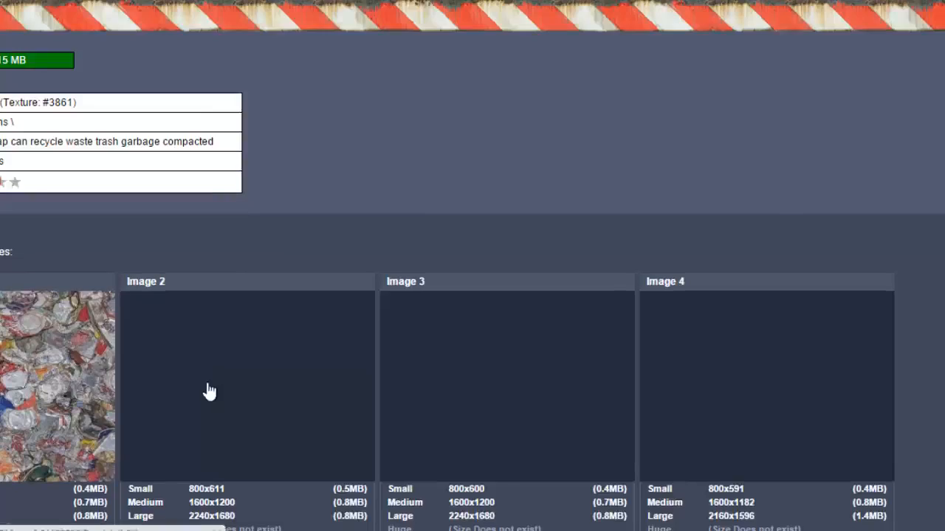
{"action": "mouse_move", "coordinate": [211, 319]}
{"action": "scroll", "coordinate": [211, 318], "scroll_direction": "down", "scroll_amount": 2}
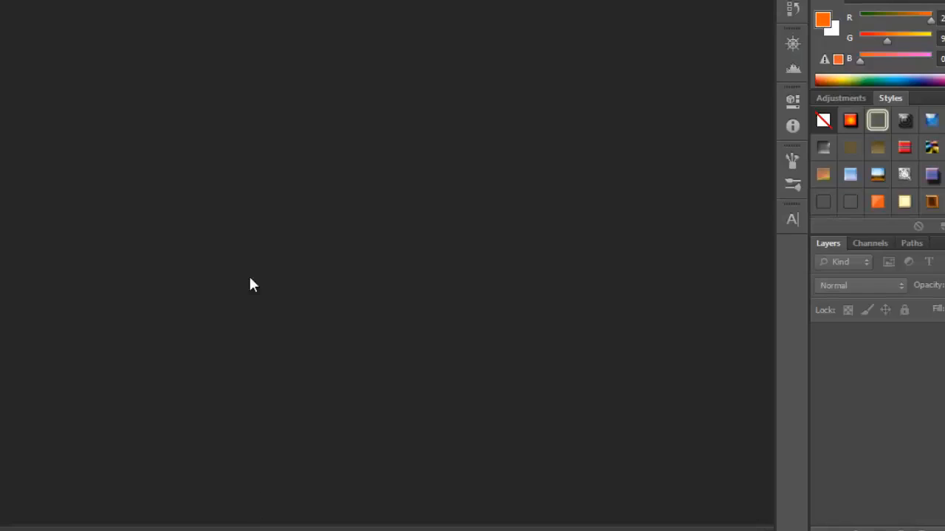
- In Photoshop, create a 1366 x 768 pixel document at 72 pixels/inch with a white background and paste the copied screenshot
{"action": "key", "text": "ctrl+n"}
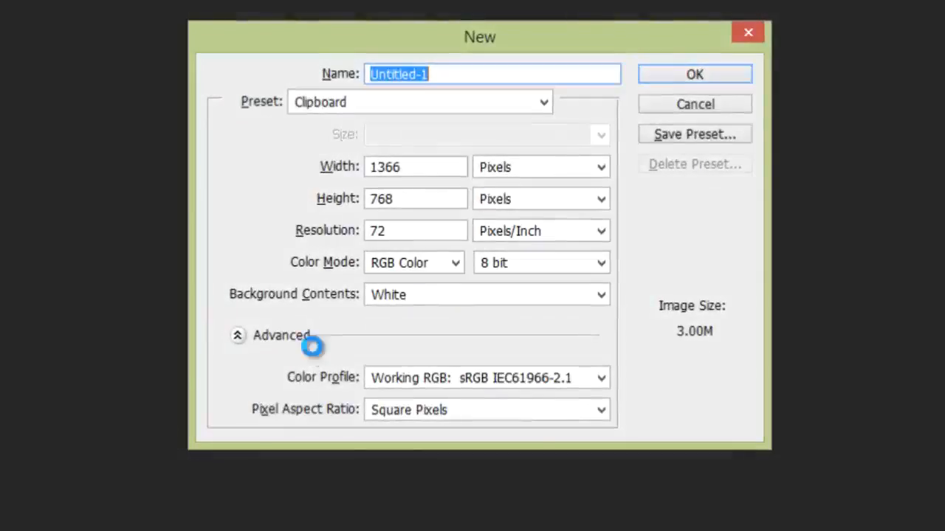
{"action": "key", "text": "Return"}
{"action": "key", "text": "ctrl+v"}
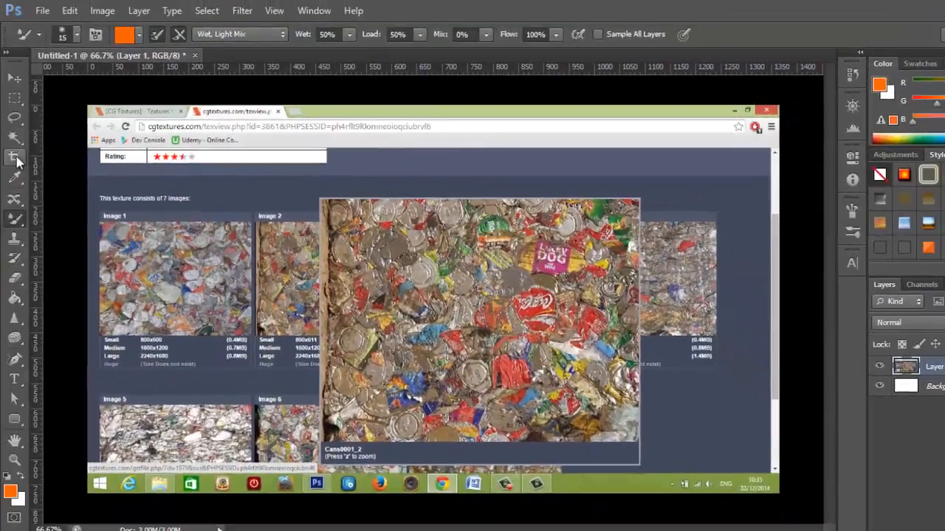
- Crop the document to the enlarged cans picture, excluding its caption and the surrounding web page
{"action": "left_click", "coordinate": [14, 157]}
{"action": "scroll", "coordinate": [342, 219], "scroll_direction": "up", "scroll_amount": 1}
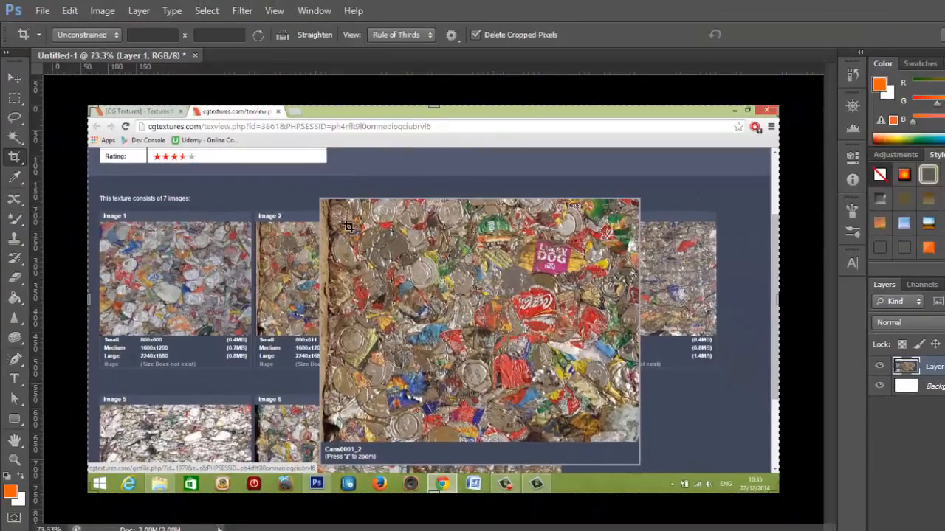
{"action": "scroll", "coordinate": [347, 226], "scroll_direction": "up", "scroll_amount": 2}
{"action": "scroll", "coordinate": [314, 193], "scroll_direction": "down", "scroll_amount": 1}
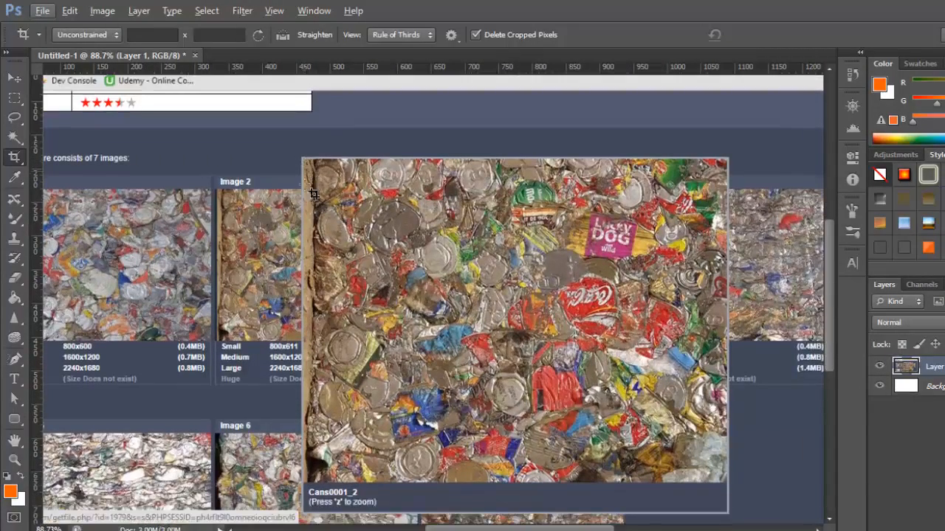
{"action": "scroll", "coordinate": [314, 194], "scroll_direction": "up", "scroll_amount": 1}
{"action": "scroll", "coordinate": [317, 158], "scroll_direction": "down", "scroll_amount": 1}
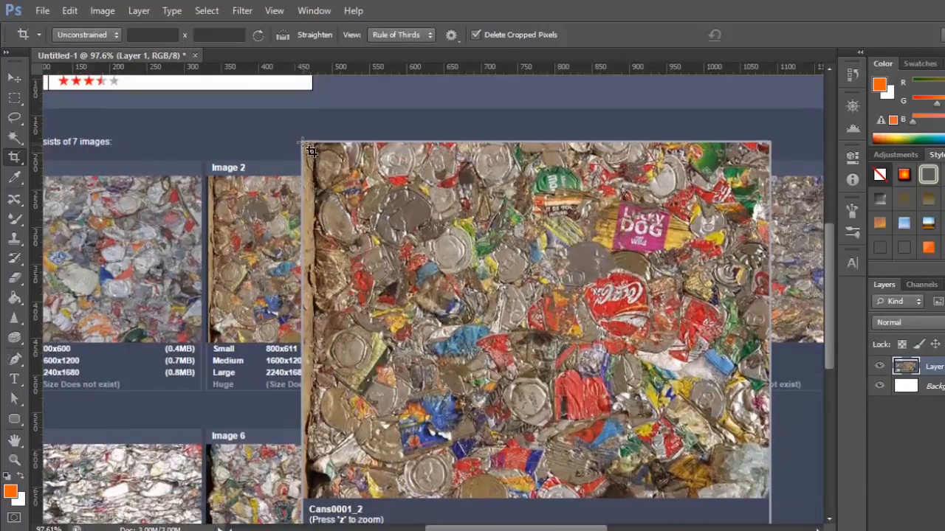
{"action": "left_click_drag", "start_coordinate": [311, 151], "coordinate": [767, 500]}
{"action": "key", "text": "Return"}
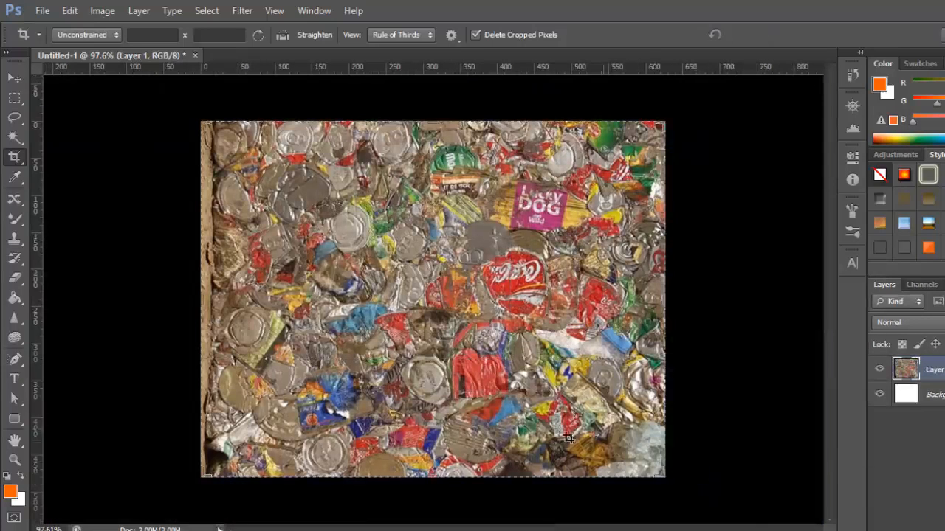
{"action": "left_click", "coordinate": [14, 77]}
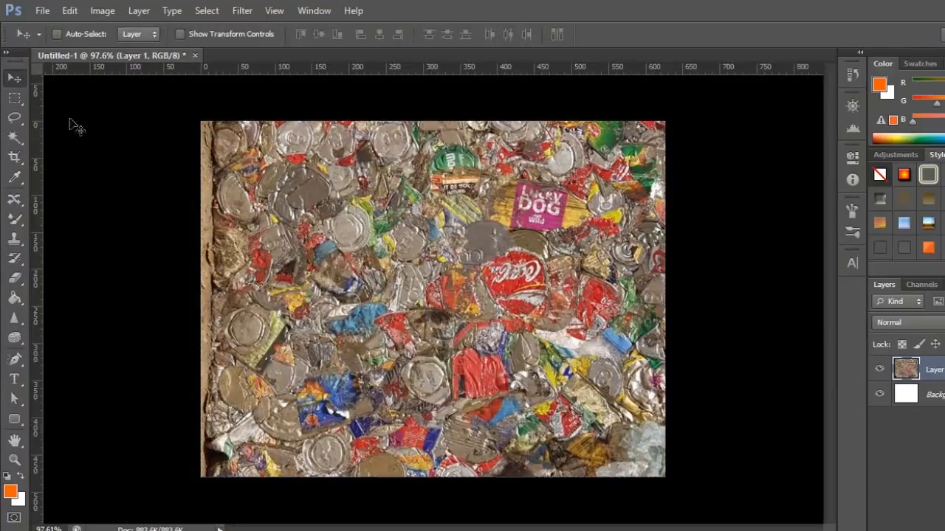
- Activate the Mixer Brush Tool for work on the red Coca-Cola can
{"action": "scroll", "coordinate": [305, 347], "scroll_direction": "up", "scroll_amount": 2}
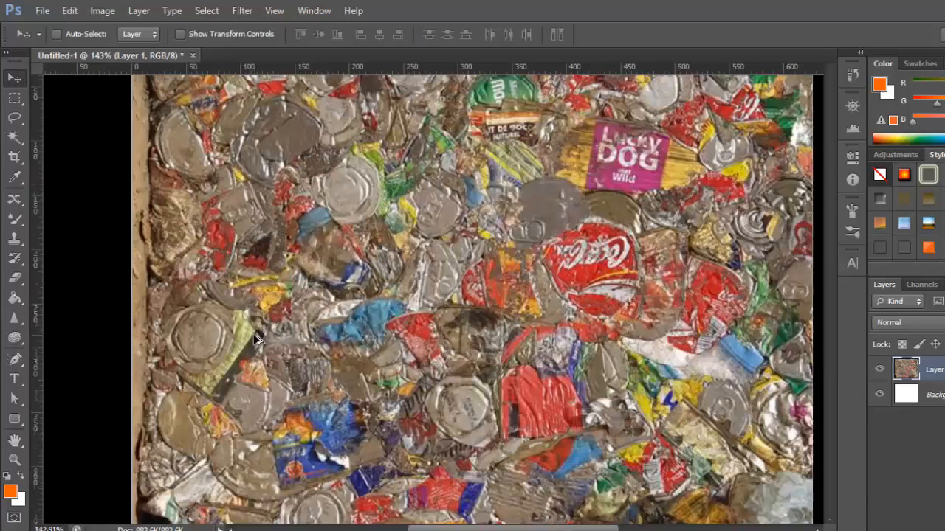
{"action": "scroll", "coordinate": [324, 329], "scroll_direction": "down", "scroll_amount": 2}
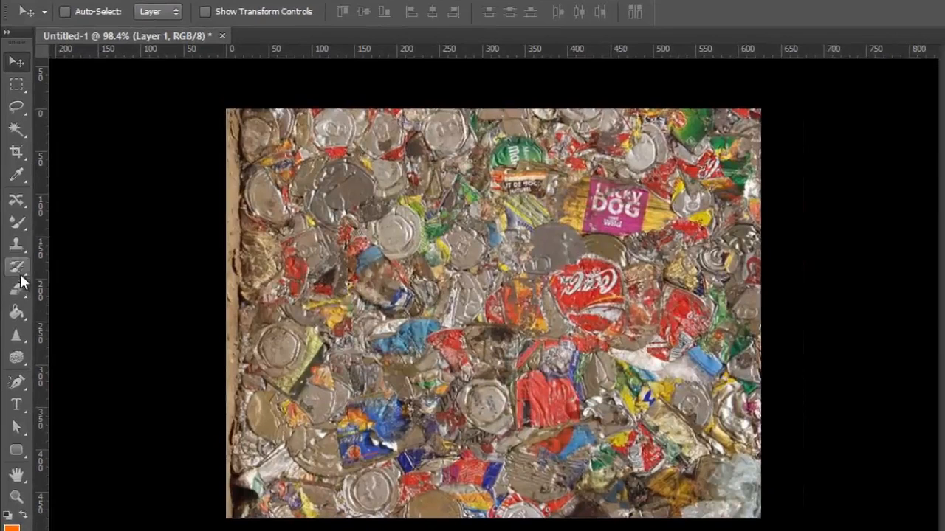
{"action": "left_click", "coordinate": [15, 224]}
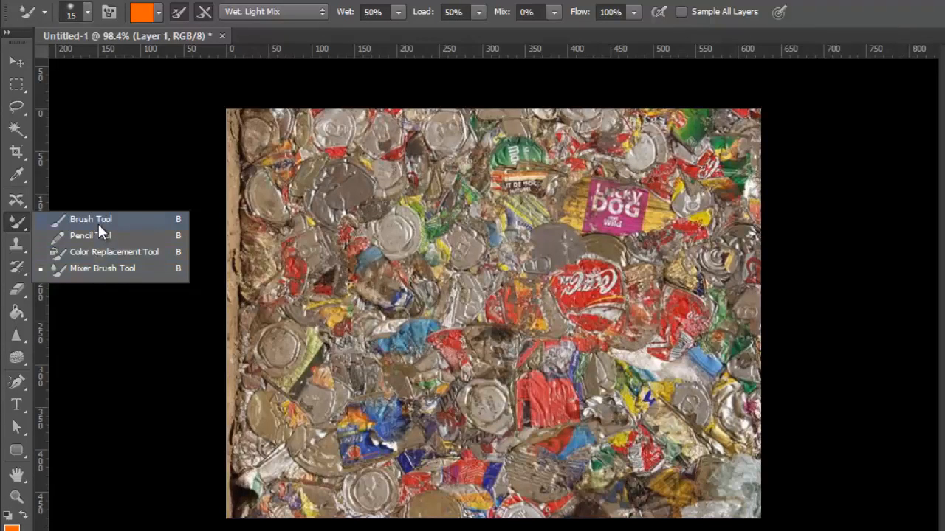
{"action": "left_click", "coordinate": [115, 271]}
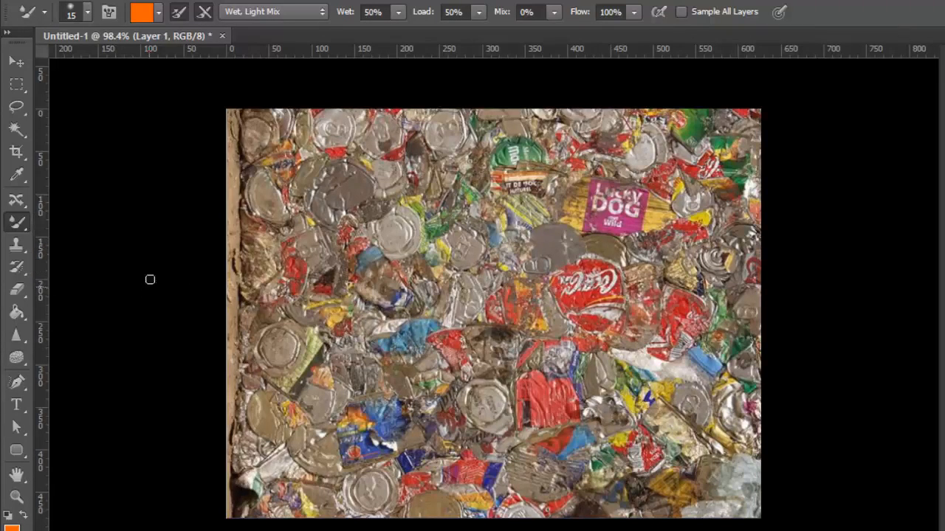
{"action": "scroll", "coordinate": [358, 307], "scroll_direction": "up", "scroll_amount": 2}
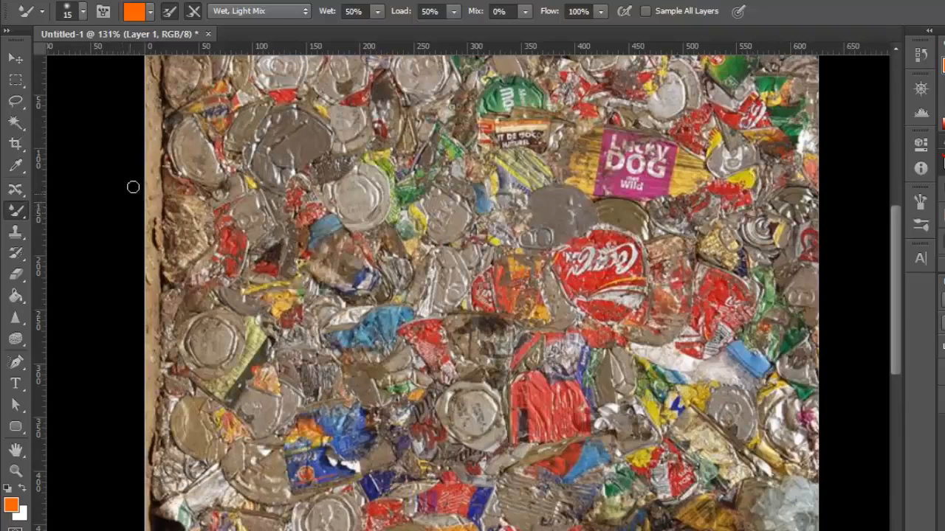
{"action": "scroll", "coordinate": [133, 186], "scroll_direction": "up", "scroll_amount": 3}
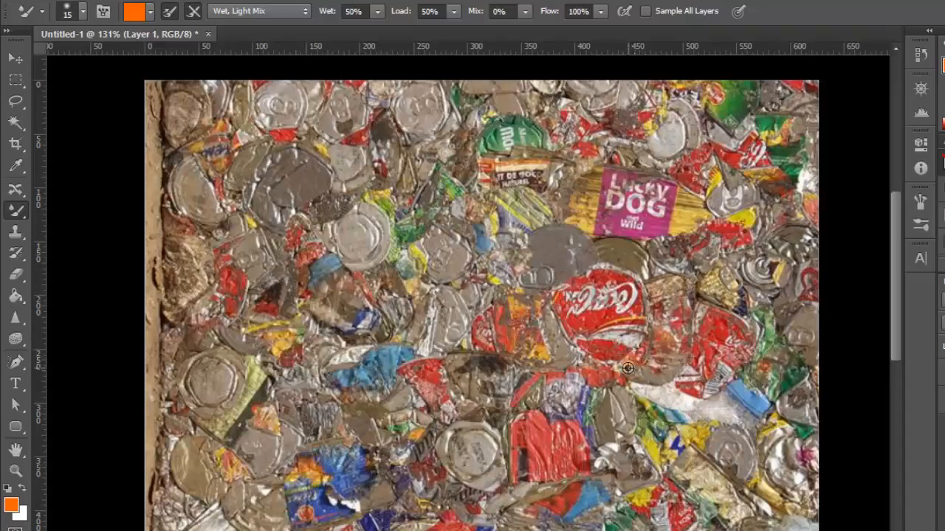
{"action": "scroll", "coordinate": [617, 359], "scroll_direction": "up", "scroll_amount": 2}
{"action": "scroll", "coordinate": [610, 354], "scroll_direction": "up", "scroll_amount": 4}
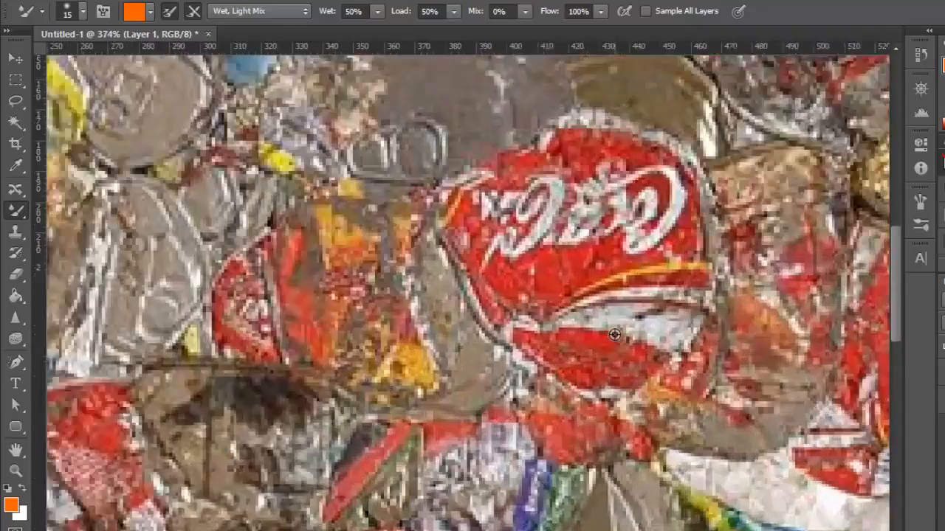
{"action": "scroll", "coordinate": [598, 317], "scroll_direction": "up", "scroll_amount": 2}
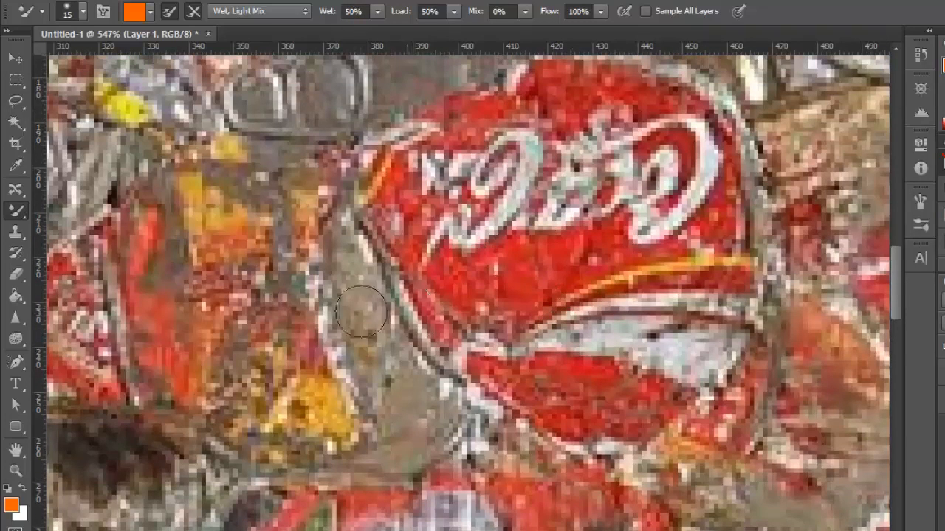
- Set the Mixer Brush's Load to 35%
{"action": "left_click", "coordinate": [453, 12]}
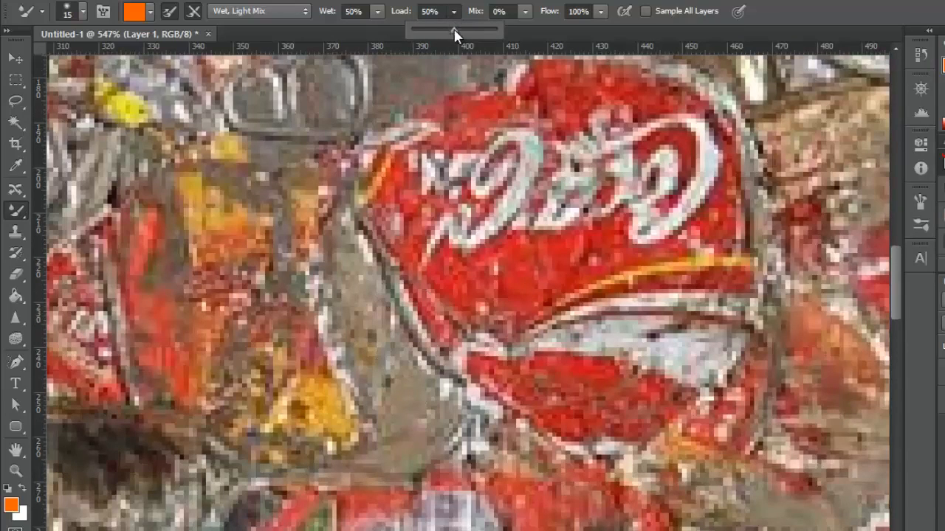
{"action": "left_click_drag", "start_coordinate": [453, 29], "coordinate": [442, 32]}
{"action": "key", "text": "Return"}
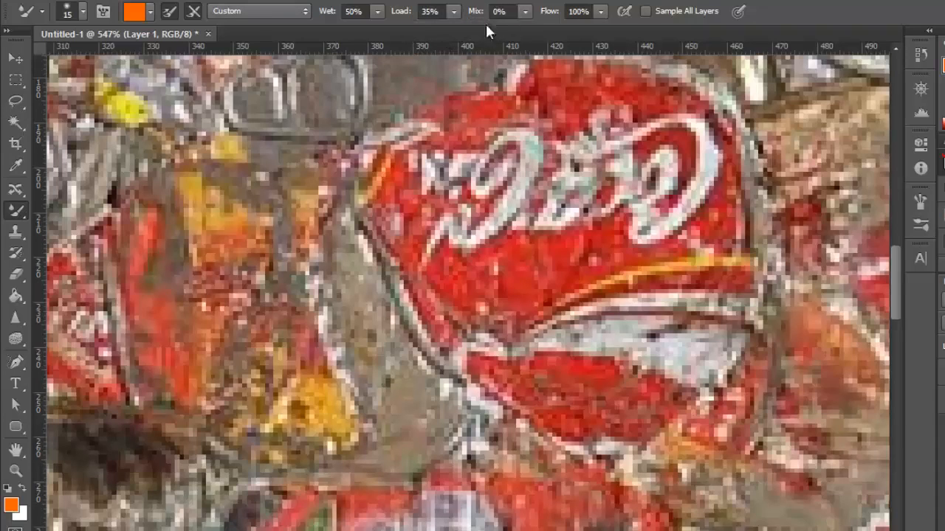
- Apply the Wet, Heavy Mix blending preset to the Mixer Brush and set the brush size to 4 px
{"action": "left_click", "coordinate": [241, 11]}
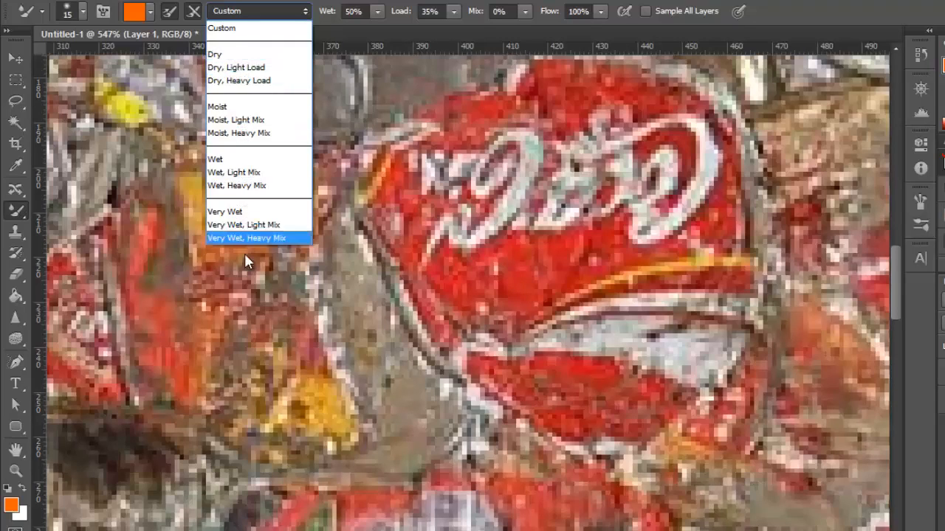
{"action": "left_click", "coordinate": [272, 191]}
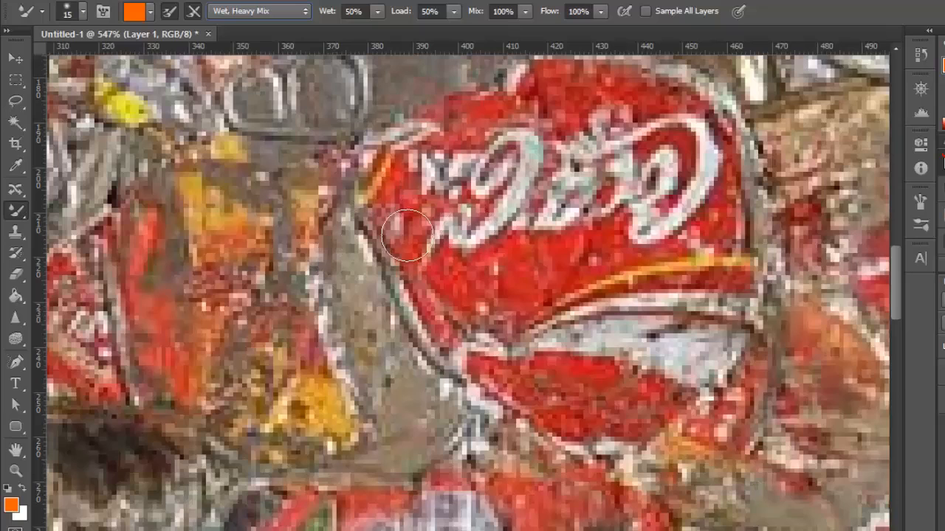
{"action": "left_click", "coordinate": [83, 12]}
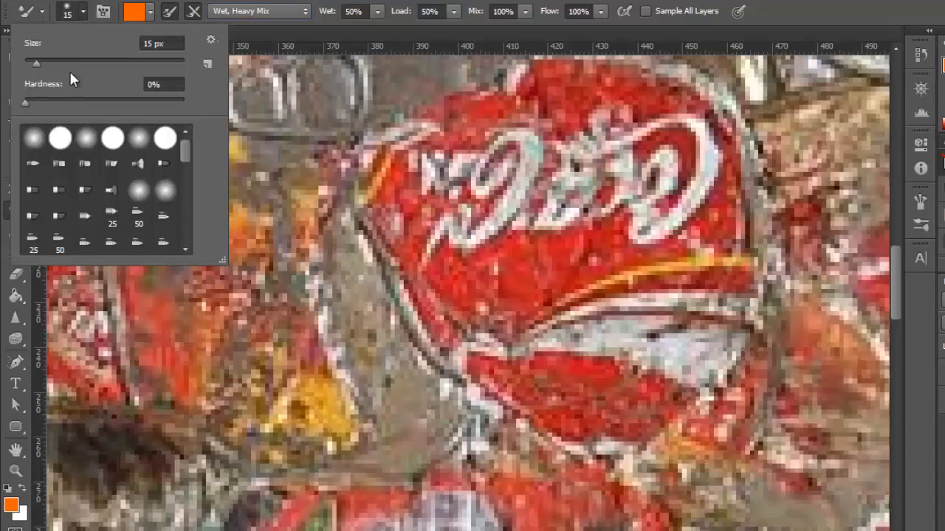
{"action": "left_click_drag", "start_coordinate": [36, 65], "coordinate": [27, 66]}
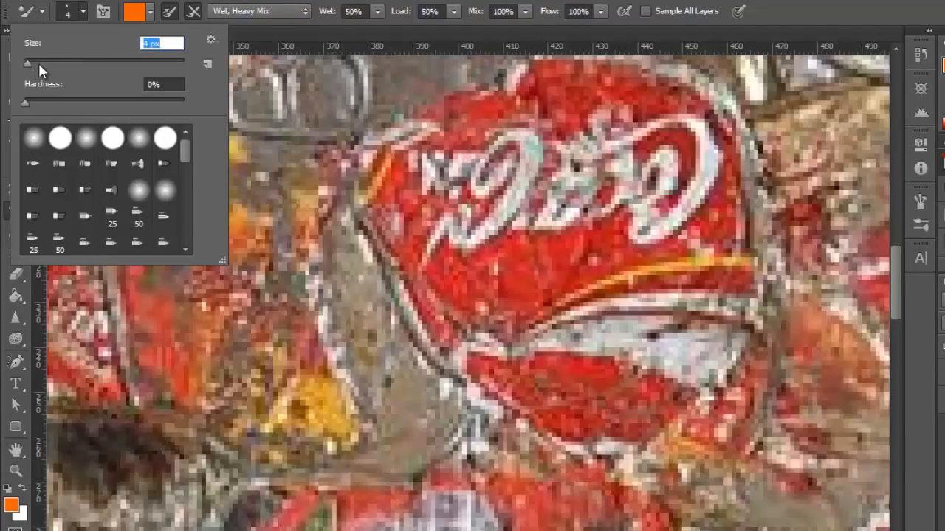
- Choose a hard round brush tip and smear the left edge of the red Coca-Cola can with mixer strokes
{"action": "left_click", "coordinate": [59, 138]}
{"action": "left_click", "coordinate": [449, 249]}
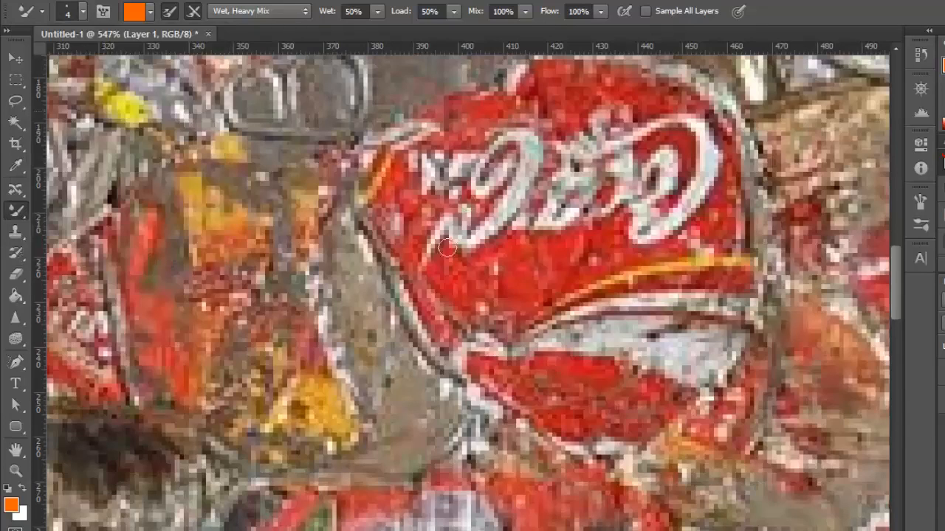
{"action": "mouse_move", "coordinate": [405, 242]}
{"action": "left_mouse_down"}
{"action": "mouse_move", "coordinate": [370, 248]}
{"action": "mouse_move", "coordinate": [406, 252]}
{"action": "mouse_move", "coordinate": [370, 244]}
{"action": "mouse_move", "coordinate": [424, 262]}
{"action": "mouse_move", "coordinate": [383, 248]}
{"action": "mouse_move", "coordinate": [409, 240]}
{"action": "mouse_move", "coordinate": [375, 277]}
{"action": "mouse_move", "coordinate": [404, 261]}
{"action": "mouse_move", "coordinate": [400, 289]}
{"action": "mouse_move", "coordinate": [386, 257]}
{"action": "mouse_move", "coordinate": [418, 283]}
{"action": "mouse_move", "coordinate": [373, 264]}
{"action": "mouse_move", "coordinate": [364, 226]}
{"action": "mouse_move", "coordinate": [383, 228]}
{"action": "mouse_move", "coordinate": [352, 243]}
{"action": "mouse_move", "coordinate": [360, 217]}
{"action": "mouse_move", "coordinate": [406, 230]}
{"action": "mouse_move", "coordinate": [370, 226]}
{"action": "left_mouse_up"}
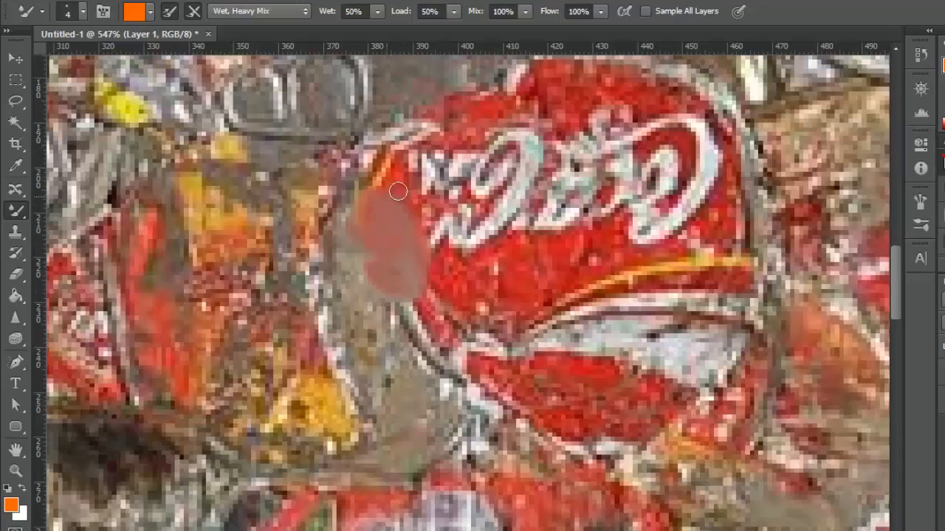
{"action": "mouse_move", "coordinate": [385, 205]}
{"action": "left_mouse_down"}
{"action": "mouse_move", "coordinate": [366, 175]}
{"action": "mouse_move", "coordinate": [389, 194]}
{"action": "left_mouse_up"}
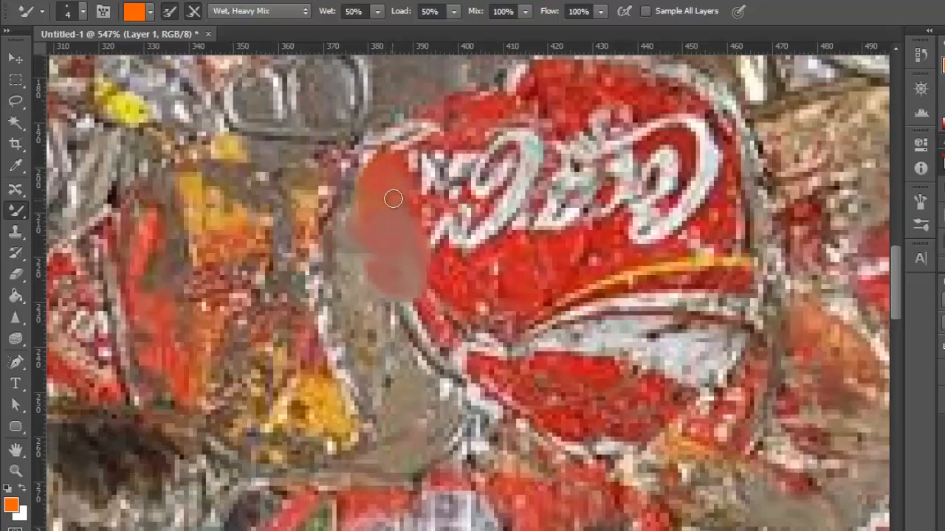
- Blend the pixels along the lower-left edge of the Coca-Cola can into the neighbouring grey metal
{"action": "scroll", "coordinate": [404, 193], "scroll_direction": "up", "scroll_amount": 10}
{"action": "scroll", "coordinate": [443, 350], "scroll_direction": "down", "scroll_amount": 4}
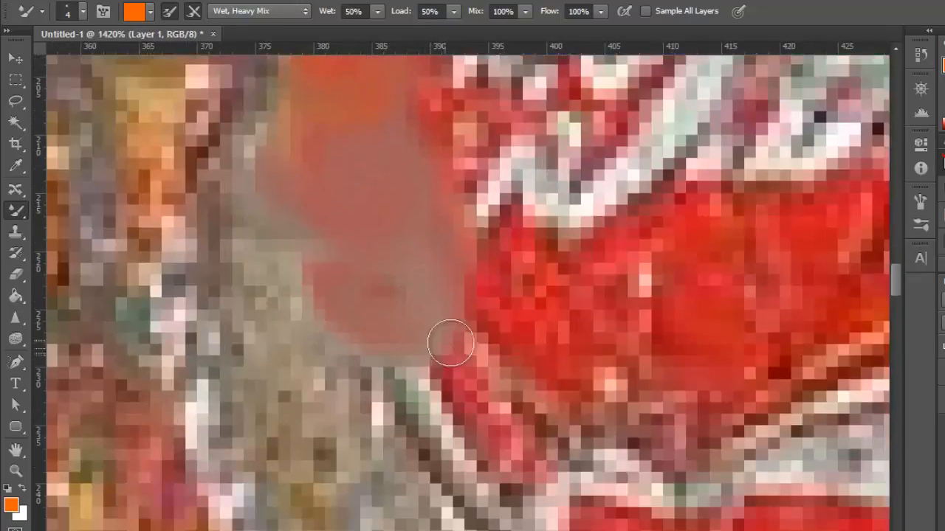
{"action": "scroll", "coordinate": [458, 328], "scroll_direction": "down", "scroll_amount": 3}
{"action": "mouse_move", "coordinate": [418, 329]}
{"action": "left_mouse_down"}
{"action": "mouse_move", "coordinate": [469, 337]}
{"action": "mouse_move", "coordinate": [384, 316]}
{"action": "mouse_move", "coordinate": [497, 305]}
{"action": "mouse_move", "coordinate": [422, 356]}
{"action": "mouse_move", "coordinate": [537, 233]}
{"action": "mouse_move", "coordinate": [453, 326]}
{"action": "mouse_move", "coordinate": [472, 237]}
{"action": "mouse_move", "coordinate": [495, 359]}
{"action": "mouse_move", "coordinate": [445, 221]}
{"action": "mouse_move", "coordinate": [516, 293]}
{"action": "mouse_move", "coordinate": [453, 179]}
{"action": "mouse_move", "coordinate": [508, 294]}
{"action": "mouse_move", "coordinate": [411, 332]}
{"action": "left_mouse_up"}
{"action": "scroll", "coordinate": [474, 165], "scroll_direction": "down", "scroll_amount": 1}
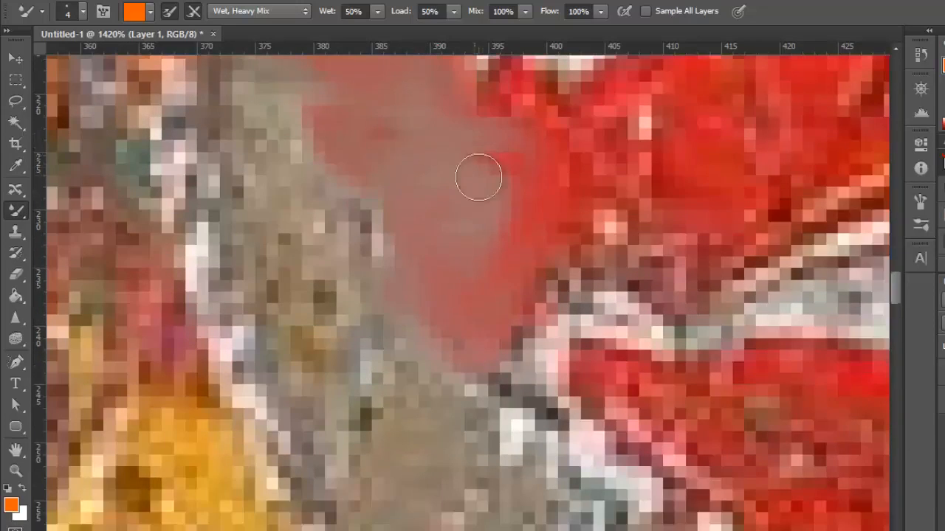
{"action": "scroll", "coordinate": [478, 177], "scroll_direction": "down", "scroll_amount": 2}
{"action": "scroll", "coordinate": [480, 215], "scroll_direction": "down", "scroll_amount": 2}
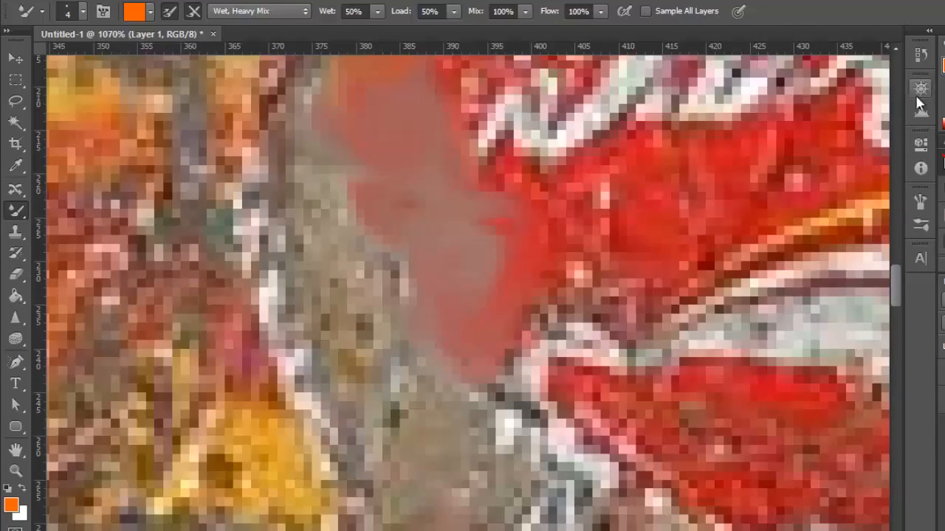
- Set the brush tip's spacing to 1% in the Brush Tip Shape settings
{"action": "left_click", "coordinate": [918, 230]}
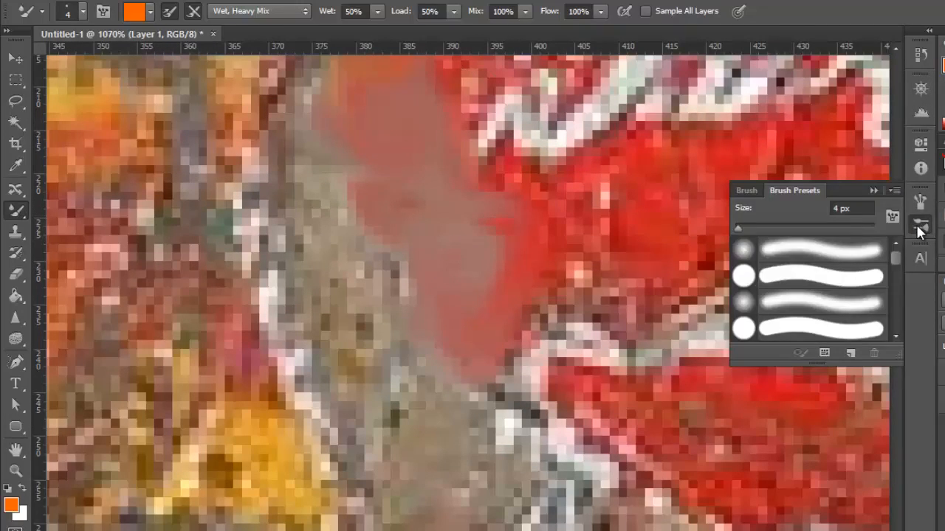
{"action": "left_click", "coordinate": [752, 190]}
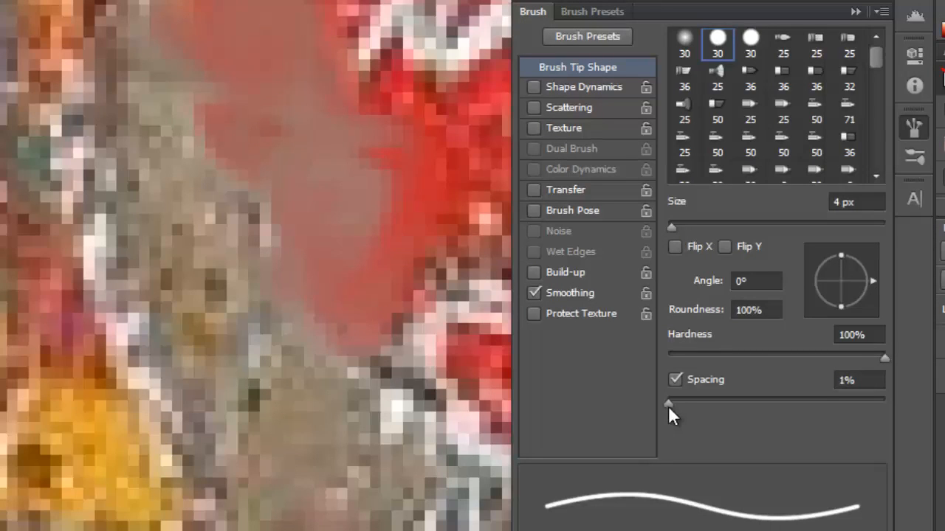
{"action": "left_click", "coordinate": [528, 15]}
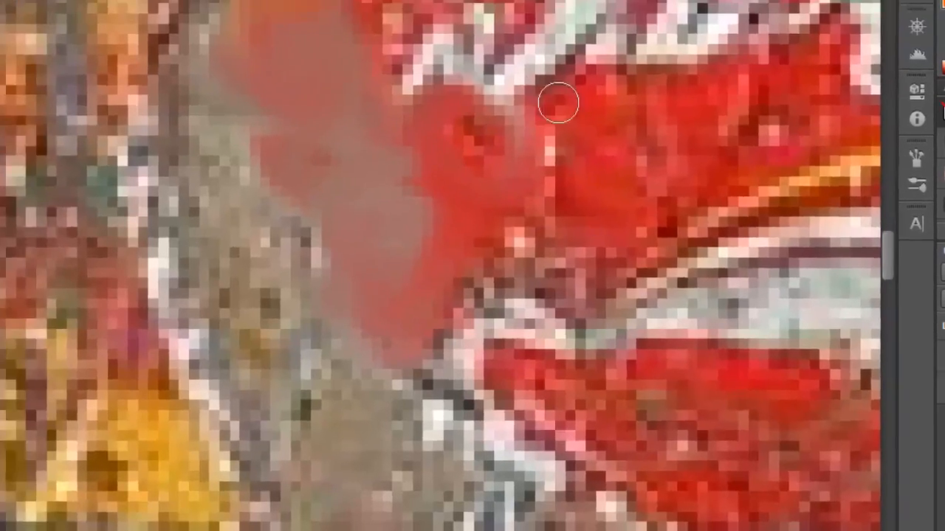
- Smear the red area below the Coca-Cola lettering and the start of the white stripe with swirling mixer strokes
{"action": "mouse_move", "coordinate": [558, 102]}
{"action": "left_mouse_down"}
{"action": "mouse_move", "coordinate": [478, 296]}
{"action": "mouse_move", "coordinate": [612, 344]}
{"action": "left_mouse_up"}
{"action": "mouse_move", "coordinate": [661, 369]}
{"action": "left_mouse_down"}
{"action": "mouse_move", "coordinate": [647, 424]}
{"action": "mouse_move", "coordinate": [594, 381]}
{"action": "mouse_move", "coordinate": [620, 346]}
{"action": "mouse_move", "coordinate": [624, 354]}
{"action": "mouse_move", "coordinate": [532, 368]}
{"action": "mouse_move", "coordinate": [556, 330]}
{"action": "mouse_move", "coordinate": [516, 395]}
{"action": "mouse_move", "coordinate": [492, 323]}
{"action": "mouse_move", "coordinate": [562, 413]}
{"action": "mouse_move", "coordinate": [478, 330]}
{"action": "mouse_move", "coordinate": [636, 309]}
{"action": "mouse_move", "coordinate": [473, 443]}
{"action": "mouse_move", "coordinate": [417, 373]}
{"action": "mouse_move", "coordinate": [499, 443]}
{"action": "mouse_move", "coordinate": [444, 369]}
{"action": "left_mouse_up"}
{"action": "scroll", "coordinate": [442, 340], "scroll_direction": "down", "scroll_amount": 13}
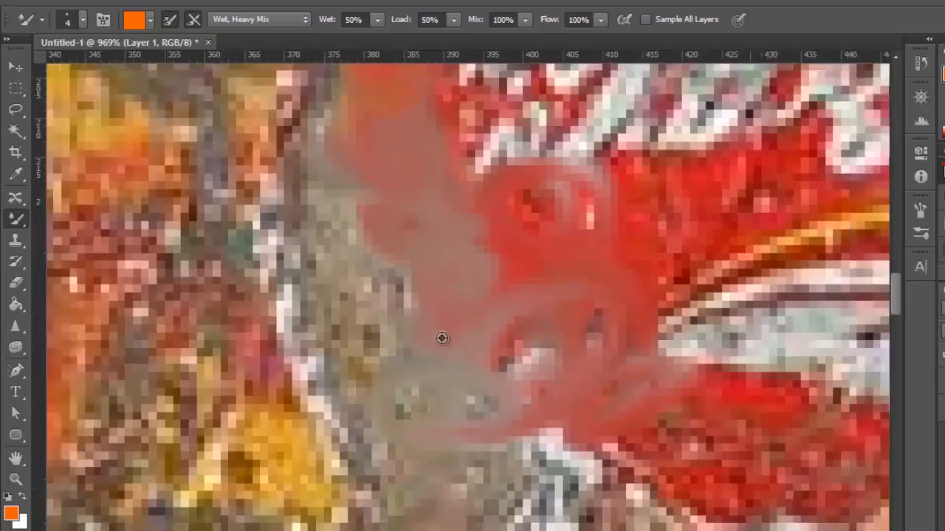
- Blend the can's upper-left rim and the adjoining end of the white lettering with swirling mixer strokes
{"action": "scroll", "coordinate": [436, 347], "scroll_direction": "up", "scroll_amount": 4}
{"action": "scroll", "coordinate": [451, 303], "scroll_direction": "up", "scroll_amount": 10}
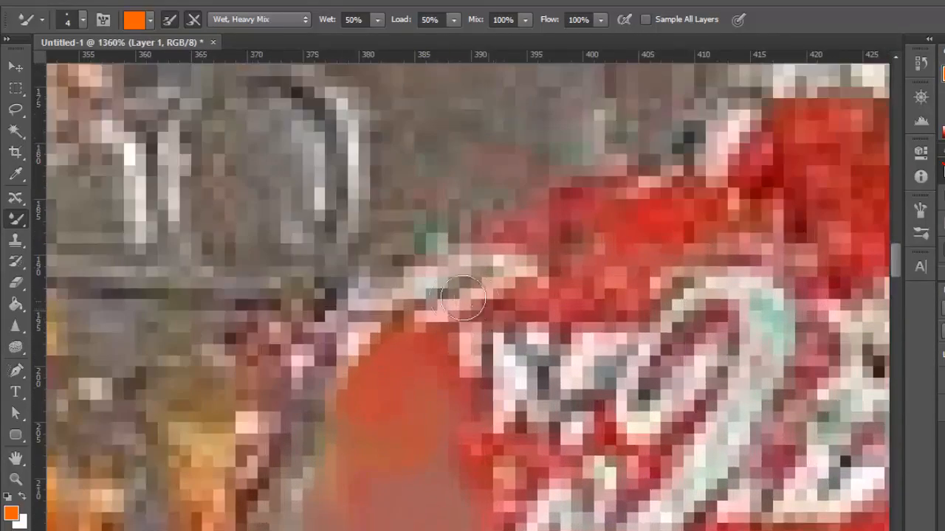
{"action": "mouse_move", "coordinate": [462, 298]}
{"action": "left_mouse_down"}
{"action": "mouse_move", "coordinate": [372, 306]}
{"action": "mouse_move", "coordinate": [436, 291]}
{"action": "mouse_move", "coordinate": [447, 253]}
{"action": "mouse_move", "coordinate": [440, 241]}
{"action": "mouse_move", "coordinate": [451, 359]}
{"action": "mouse_move", "coordinate": [544, 344]}
{"action": "mouse_move", "coordinate": [527, 354]}
{"action": "mouse_move", "coordinate": [599, 403]}
{"action": "mouse_move", "coordinate": [525, 359]}
{"action": "mouse_move", "coordinate": [587, 492]}
{"action": "left_mouse_up"}
{"action": "scroll", "coordinate": [544, 316], "scroll_direction": "down", "scroll_amount": 1}
{"action": "scroll", "coordinate": [544, 317], "scroll_direction": "down", "scroll_amount": 2}
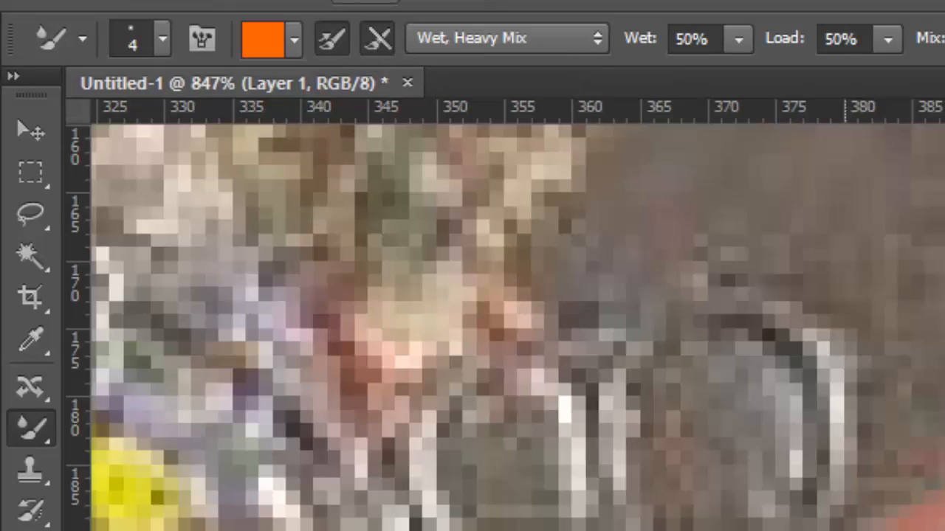
- Try blending the yellow-orange patch beside the Coca-Cola can, compare it with the unpainted version, and undo the stroke
{"action": "scroll", "coordinate": [505, 327], "scroll_direction": "down", "scroll_amount": 5}
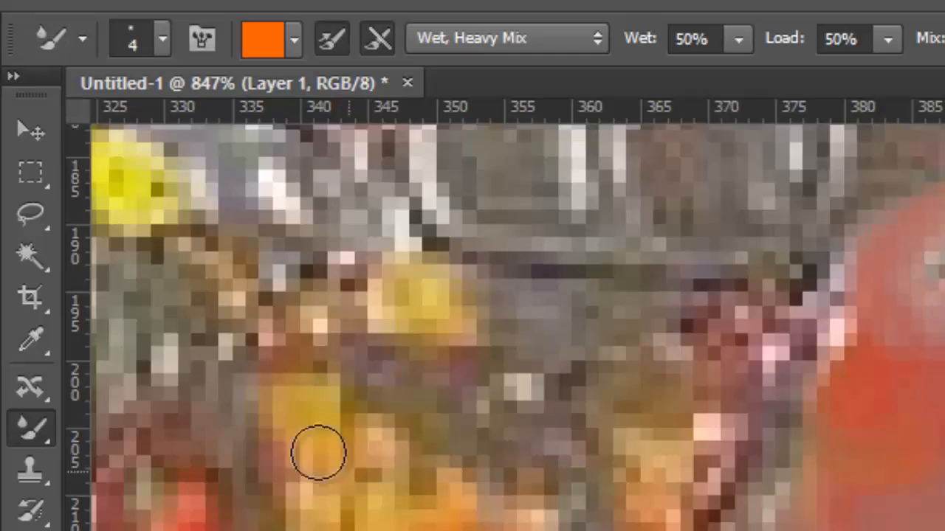
{"action": "mouse_move", "coordinate": [317, 449]}
{"action": "left_mouse_down"}
{"action": "mouse_move", "coordinate": [475, 476]}
{"action": "mouse_move", "coordinate": [414, 475]}
{"action": "mouse_move", "coordinate": [403, 490]}
{"action": "mouse_move", "coordinate": [351, 469]}
{"action": "mouse_move", "coordinate": [346, 425]}
{"action": "mouse_move", "coordinate": [369, 427]}
{"action": "mouse_move", "coordinate": [366, 461]}
{"action": "mouse_move", "coordinate": [360, 413]}
{"action": "mouse_move", "coordinate": [413, 443]}
{"action": "mouse_move", "coordinate": [373, 437]}
{"action": "mouse_move", "coordinate": [414, 368]}
{"action": "mouse_move", "coordinate": [323, 458]}
{"action": "mouse_move", "coordinate": [368, 391]}
{"action": "mouse_move", "coordinate": [275, 463]}
{"action": "mouse_move", "coordinate": [448, 490]}
{"action": "mouse_move", "coordinate": [321, 422]}
{"action": "mouse_move", "coordinate": [459, 452]}
{"action": "mouse_move", "coordinate": [347, 446]}
{"action": "mouse_move", "coordinate": [372, 462]}
{"action": "left_mouse_up"}
{"action": "key", "text": "ctrl+z"}
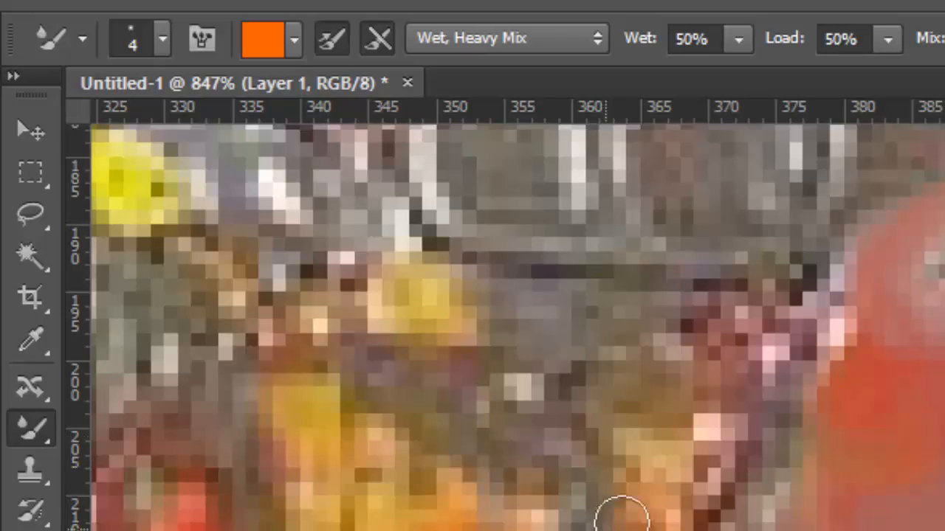
{"action": "key", "text": "ctrl+z"}
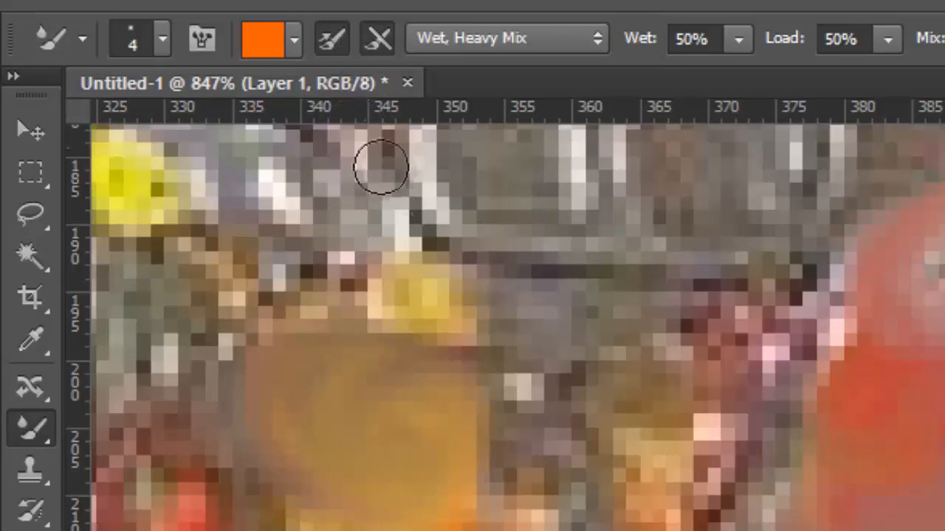
{"action": "key", "text": "ctrl+z"}
- Turn off cleaning the brush after each stroke and blend the yellow-orange patch to the left of the Coca-Cola can
{"action": "left_click", "coordinate": [376, 46]}
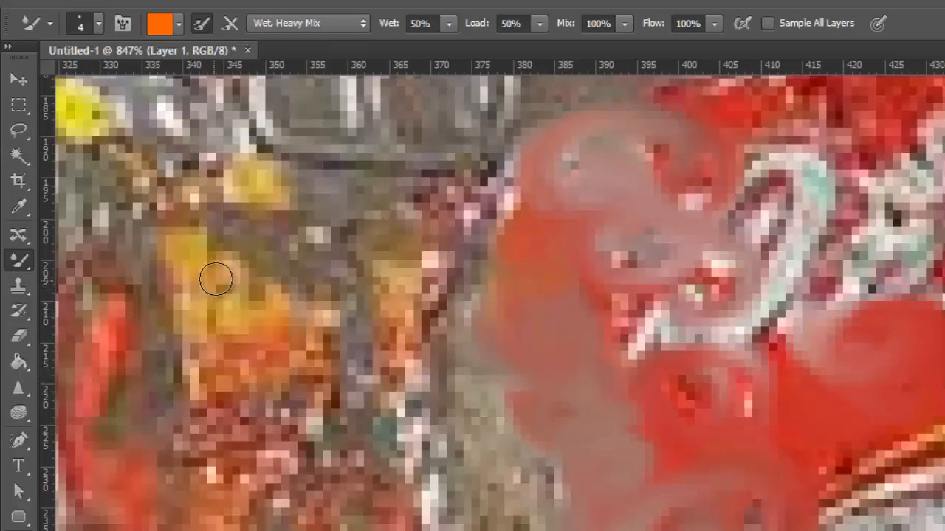
{"action": "mouse_move", "coordinate": [230, 249]}
{"action": "left_mouse_down"}
{"action": "mouse_move", "coordinate": [235, 285]}
{"action": "mouse_move", "coordinate": [217, 263]}
{"action": "mouse_move", "coordinate": [246, 225]}
{"action": "mouse_move", "coordinate": [280, 264]}
{"action": "mouse_move", "coordinate": [240, 299]}
{"action": "mouse_move", "coordinate": [197, 253]}
{"action": "mouse_move", "coordinate": [272, 211]}
{"action": "mouse_move", "coordinate": [275, 293]}
{"action": "mouse_move", "coordinate": [312, 295]}
{"action": "mouse_move", "coordinate": [299, 328]}
{"action": "left_mouse_up"}
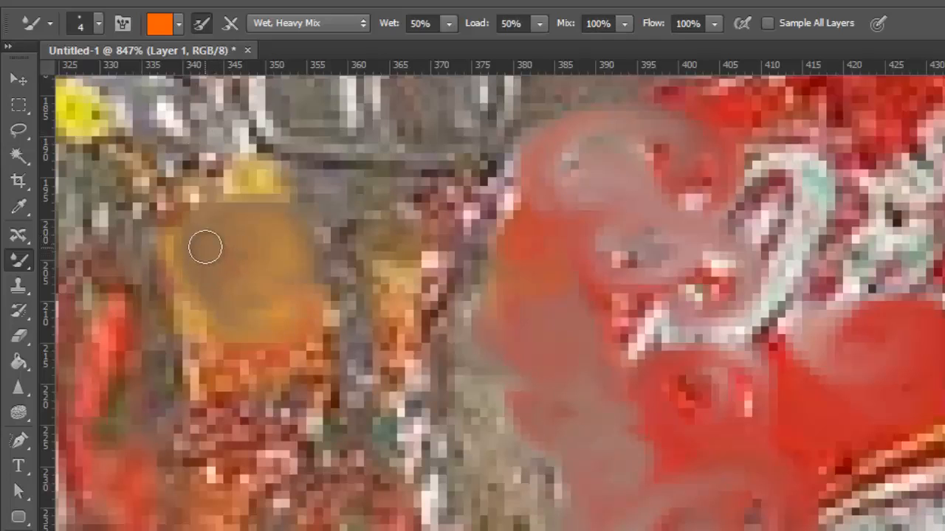
{"action": "scroll", "coordinate": [435, 310], "scroll_direction": "up", "scroll_amount": 3}
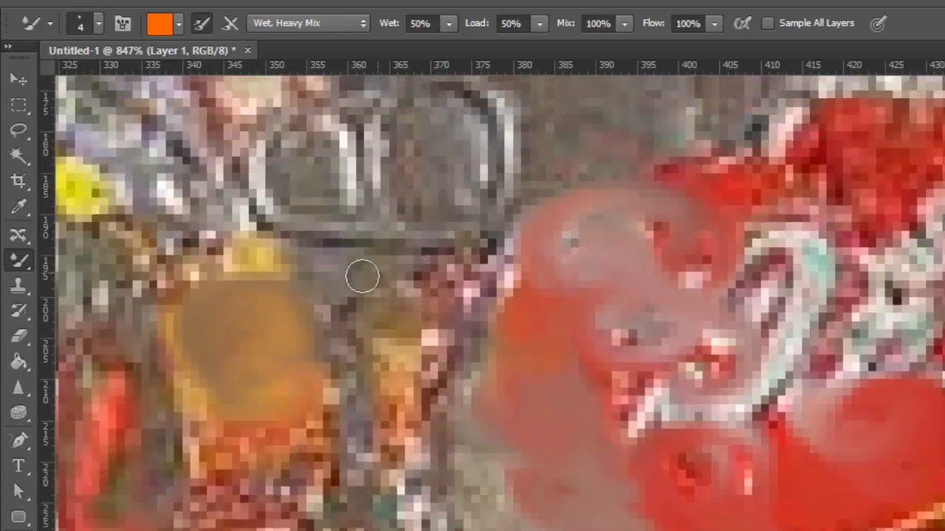
{"action": "scroll", "coordinate": [384, 269], "scroll_direction": "down", "scroll_amount": 2}
{"action": "scroll", "coordinate": [391, 271], "scroll_direction": "down", "scroll_amount": 5}
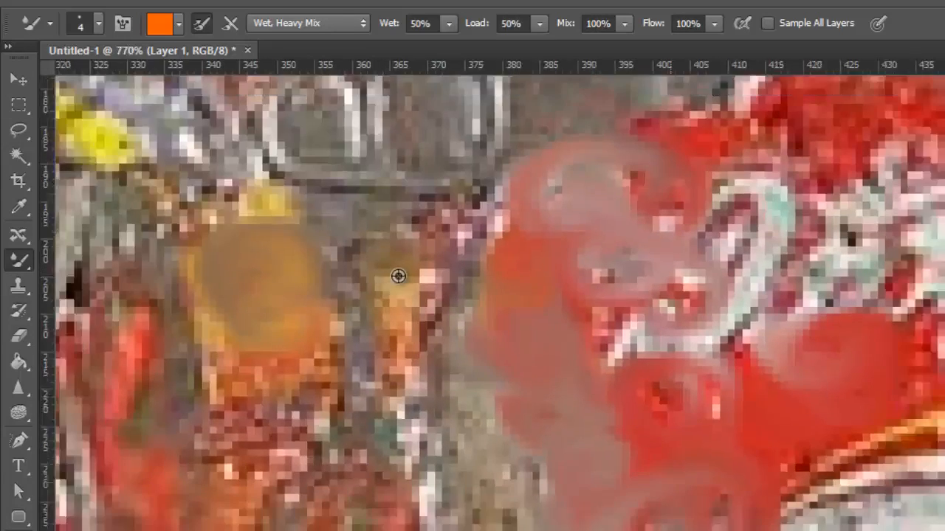
{"action": "scroll", "coordinate": [395, 276], "scroll_direction": "up", "scroll_amount": 2}
{"action": "scroll", "coordinate": [395, 276], "scroll_direction": "down", "scroll_amount": 3}
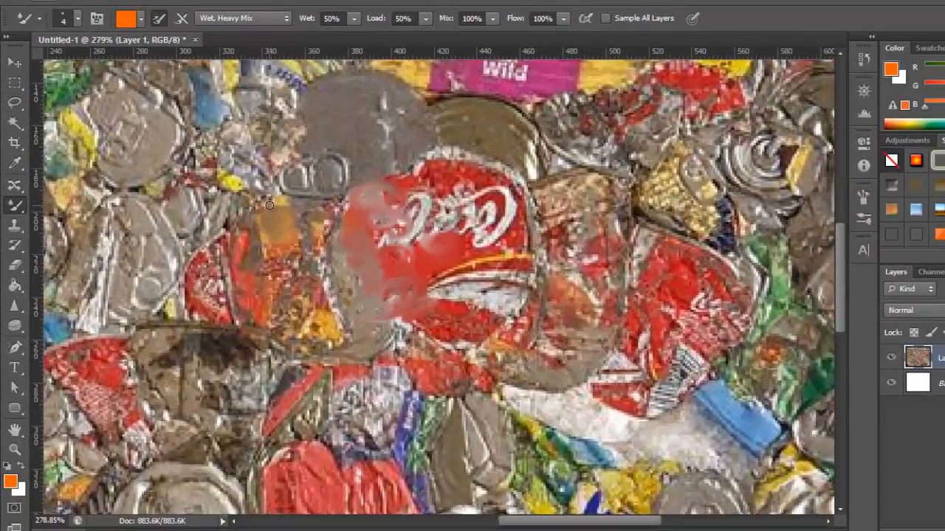
- Smear the right-hand ring of the grey can's pull tab into the surrounding grey metal
{"action": "scroll", "coordinate": [326, 186], "scroll_direction": "up", "scroll_amount": 2}
{"action": "scroll", "coordinate": [397, 153], "scroll_direction": "up", "scroll_amount": 1}
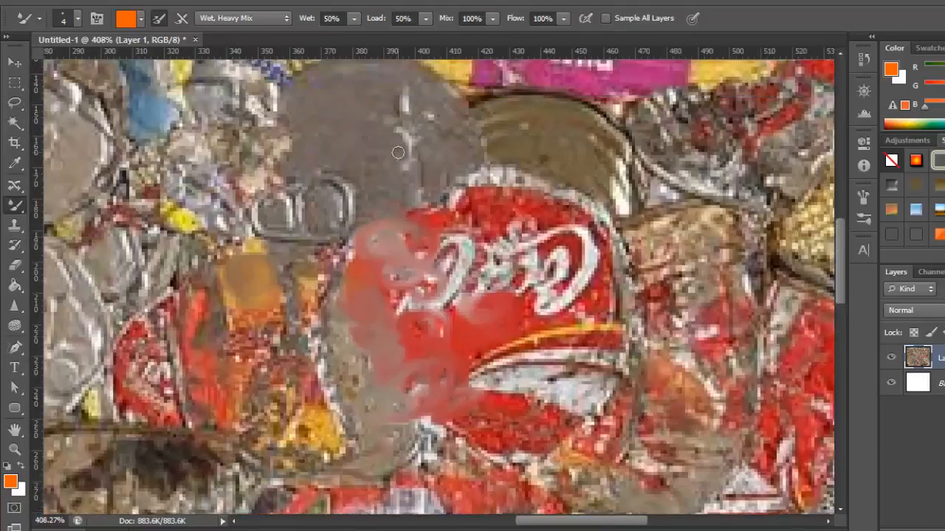
{"action": "scroll", "coordinate": [335, 135], "scroll_direction": "up", "scroll_amount": 2}
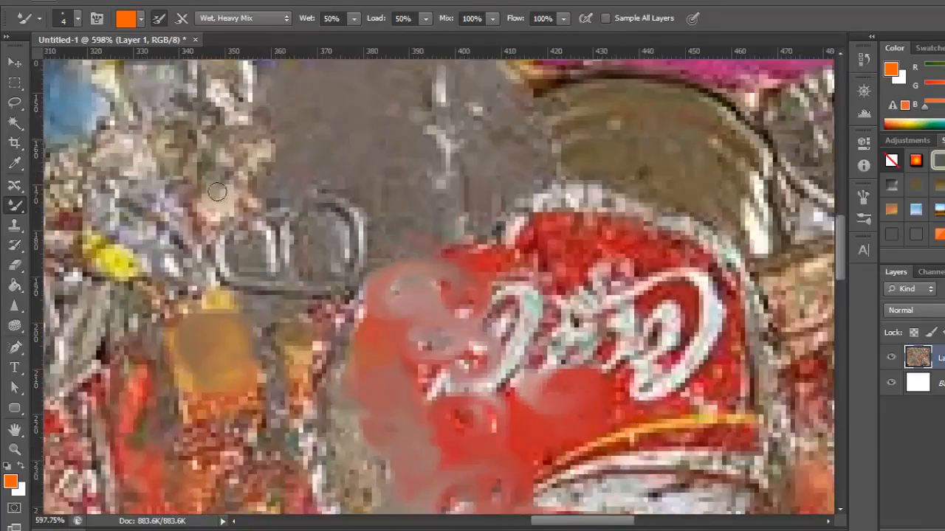
{"action": "mouse_move", "coordinate": [353, 206]}
{"action": "left_mouse_down"}
{"action": "mouse_move", "coordinate": [324, 245]}
{"action": "mouse_move", "coordinate": [341, 209]}
{"action": "left_mouse_up"}
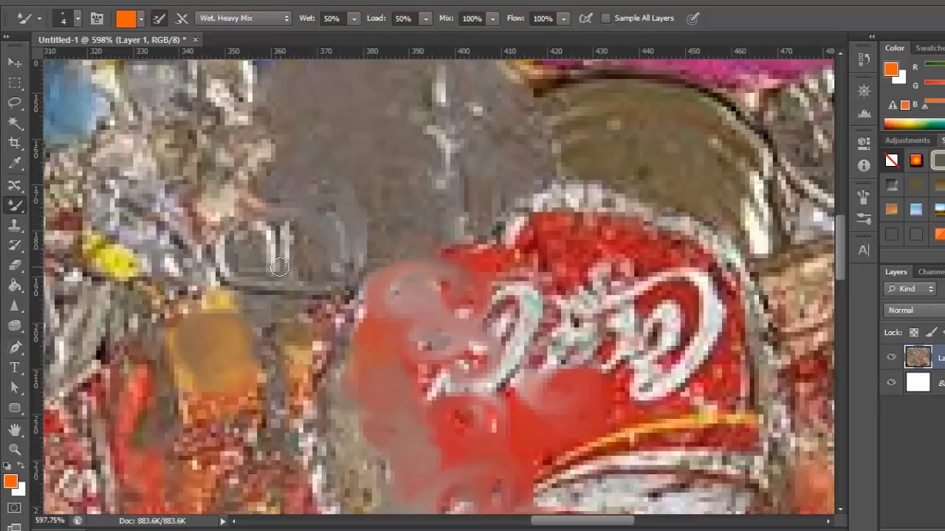
- Blend the right edge of the orange patch and the grey strip beside it with downward mixer strokes
{"action": "scroll", "coordinate": [279, 267], "scroll_direction": "down", "scroll_amount": 1}
{"action": "scroll", "coordinate": [258, 297], "scroll_direction": "up", "scroll_amount": 3}
{"action": "left_click_drag", "start_coordinate": [296, 345], "coordinate": [320, 405]}
{"action": "left_click_drag", "start_coordinate": [265, 335], "coordinate": [325, 453]}
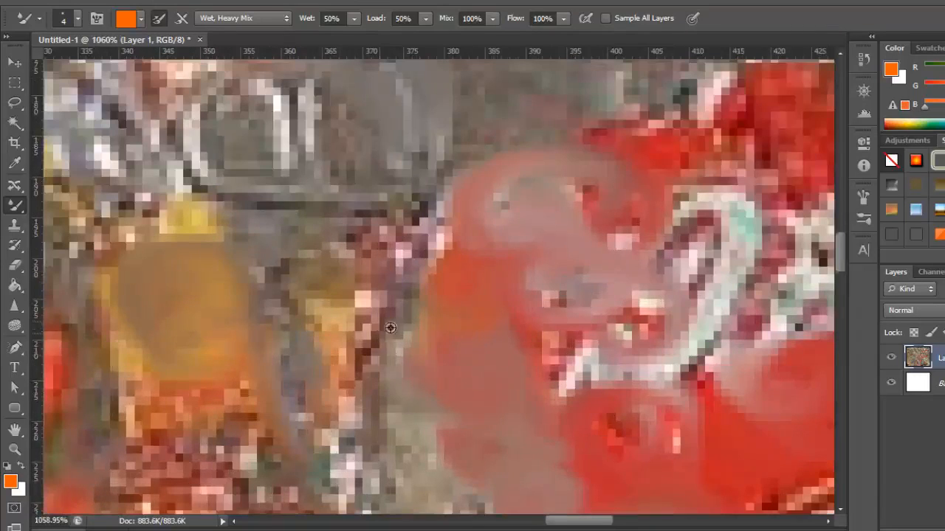
- Smear the white Coca-Cola lettering on the can's left half along its curves and review the whole cans picture
{"action": "scroll", "coordinate": [390, 328], "scroll_direction": "down", "scroll_amount": 1}
{"action": "scroll", "coordinate": [677, 200], "scroll_direction": "down", "scroll_amount": 1}
{"action": "mouse_move", "coordinate": [683, 173]}
{"action": "left_mouse_down"}
{"action": "mouse_move", "coordinate": [670, 232]}
{"action": "mouse_move", "coordinate": [623, 299]}
{"action": "left_mouse_up"}
{"action": "mouse_move", "coordinate": [662, 165]}
{"action": "left_mouse_down"}
{"action": "mouse_move", "coordinate": [654, 247]}
{"action": "mouse_move", "coordinate": [662, 201]}
{"action": "mouse_move", "coordinate": [623, 255]}
{"action": "mouse_move", "coordinate": [695, 251]}
{"action": "mouse_move", "coordinate": [638, 289]}
{"action": "mouse_move", "coordinate": [713, 231]}
{"action": "mouse_move", "coordinate": [613, 311]}
{"action": "mouse_move", "coordinate": [613, 252]}
{"action": "mouse_move", "coordinate": [577, 272]}
{"action": "mouse_move", "coordinate": [705, 215]}
{"action": "left_mouse_up"}
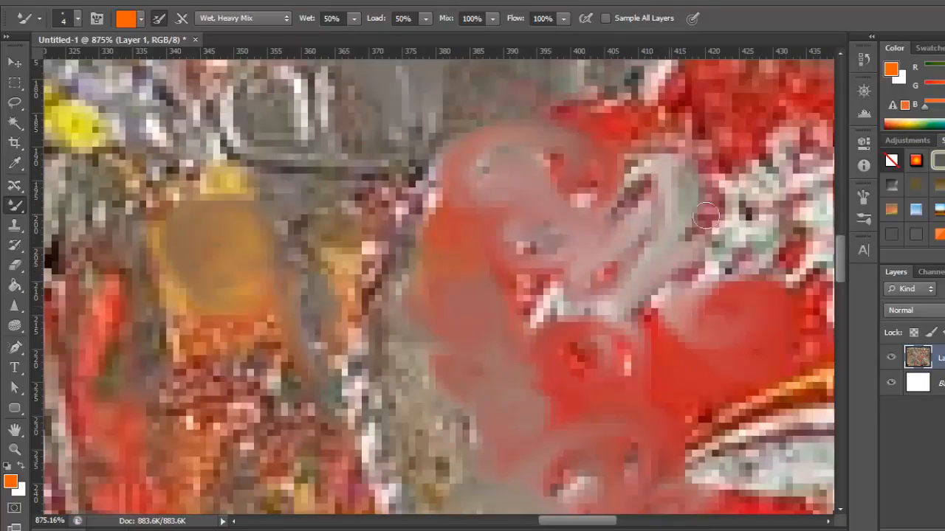
{"action": "mouse_move", "coordinate": [679, 251]}
{"action": "left_mouse_down"}
{"action": "mouse_move", "coordinate": [722, 196]}
{"action": "mouse_move", "coordinate": [745, 200]}
{"action": "mouse_move", "coordinate": [695, 300]}
{"action": "left_mouse_up"}
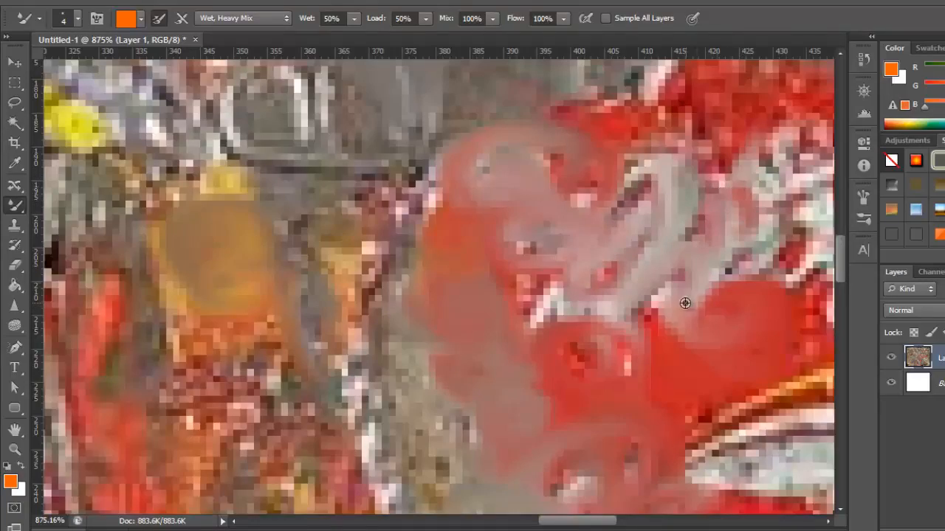
{"action": "scroll", "coordinate": [688, 318], "scroll_direction": "down", "scroll_amount": 5}
{"action": "scroll", "coordinate": [688, 318], "scroll_direction": "down", "scroll_amount": 4}
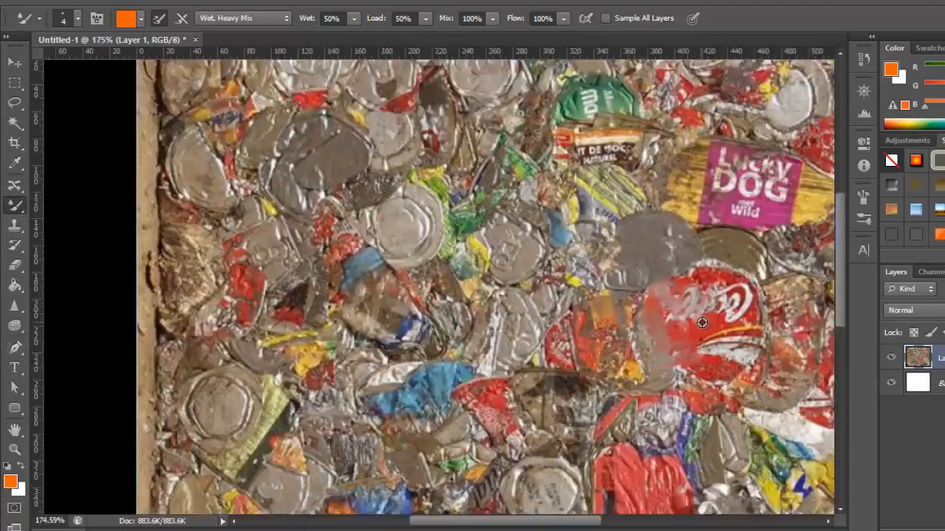
{"action": "scroll", "coordinate": [698, 320], "scroll_direction": "up", "scroll_amount": 3}
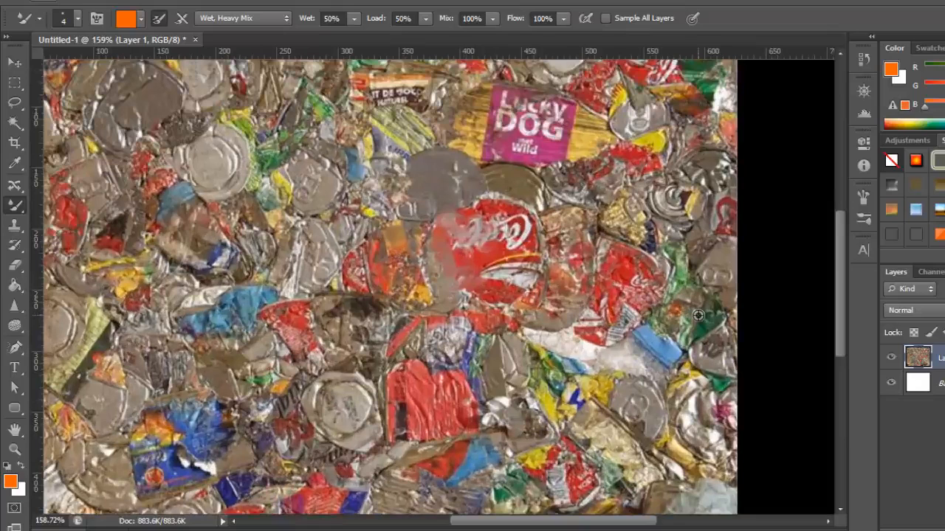